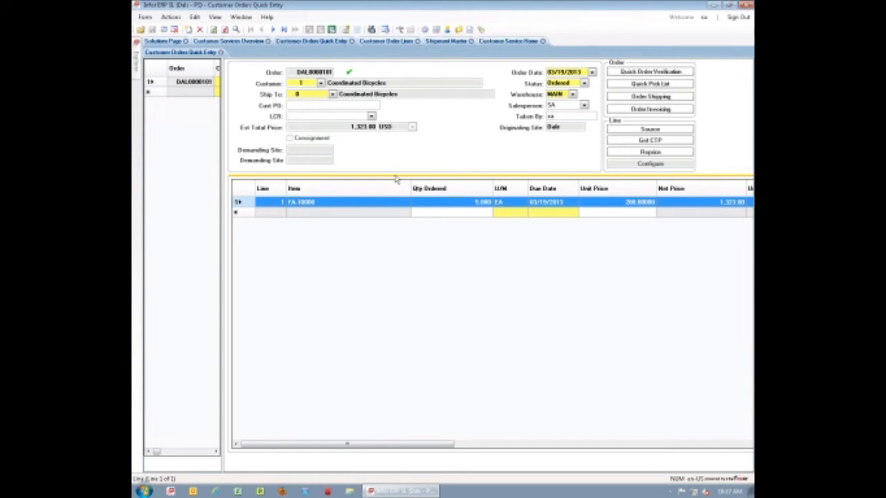
Open the Pick Workbench from the Pick / Pack / Ship process flow in the Customer Services Overview
click(230, 42)
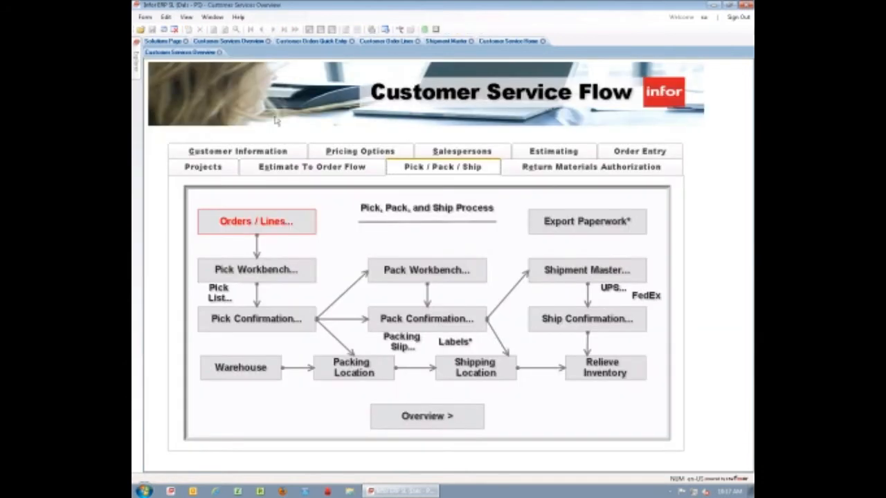
click(287, 282)
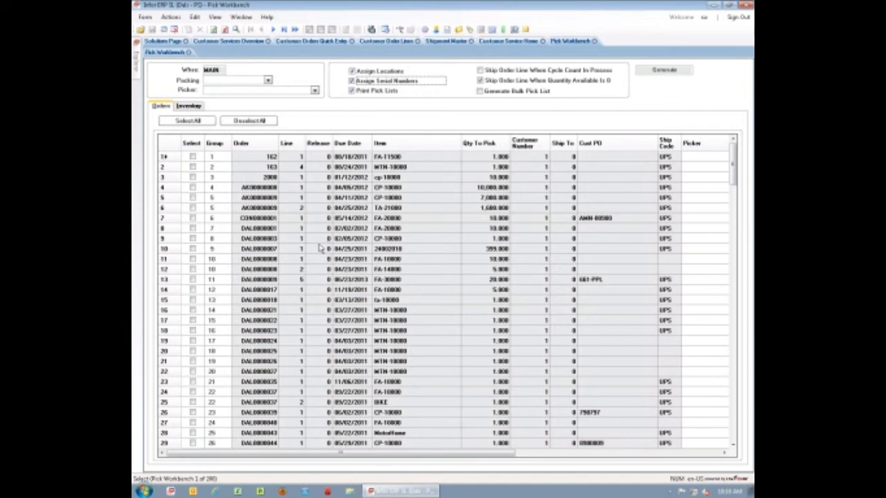
Filter the pick lines by ship code UPS, the customer number and item FA-20000
key(F4)
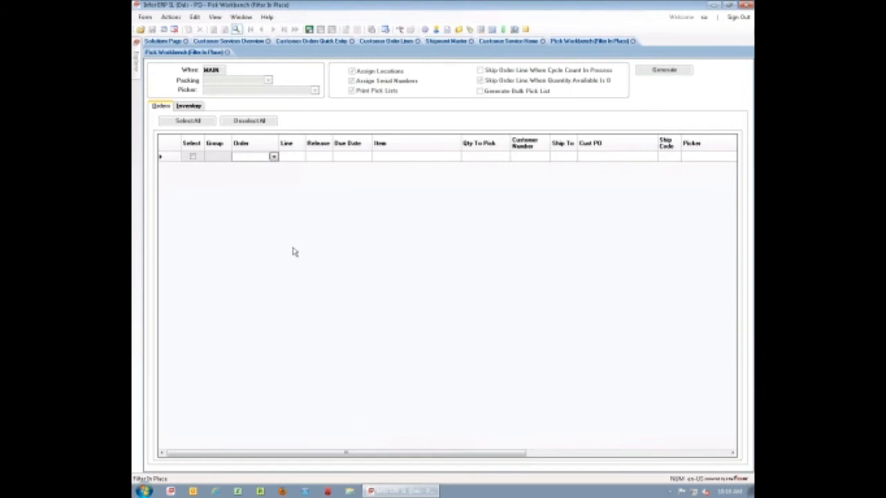
click(672, 158)
click(678, 159)
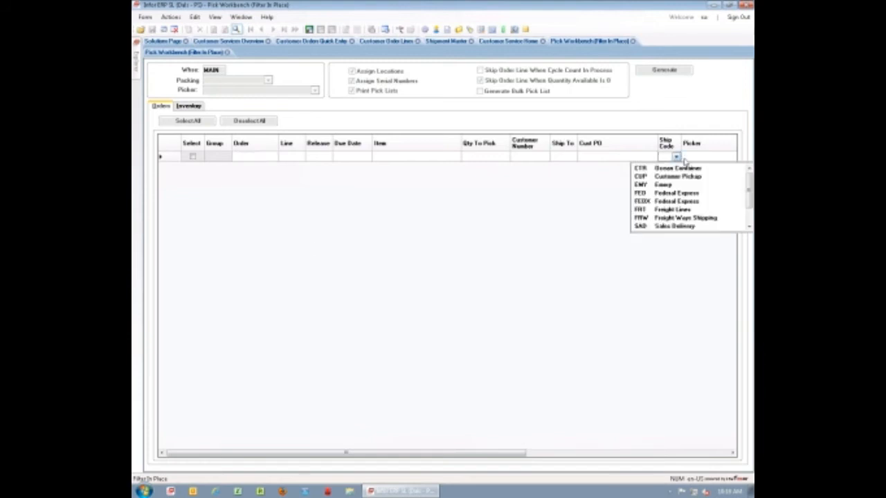
click(749, 209)
click(663, 229)
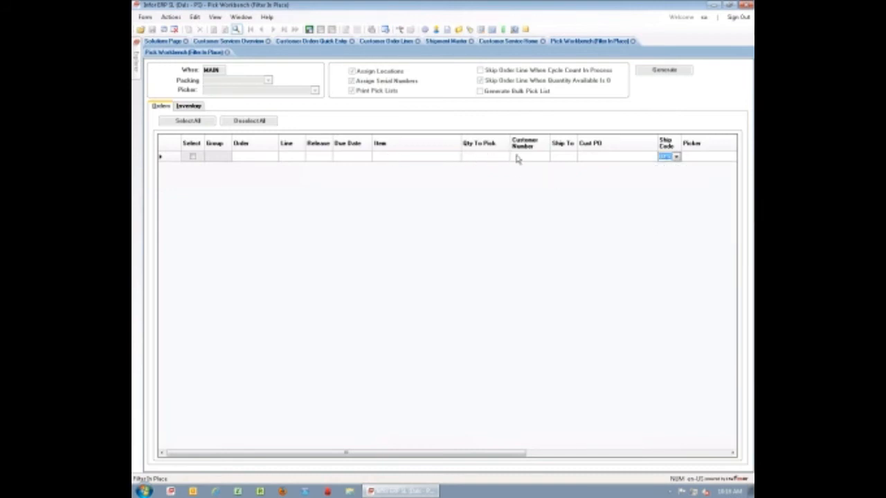
click(515, 158)
click(546, 157)
click(544, 174)
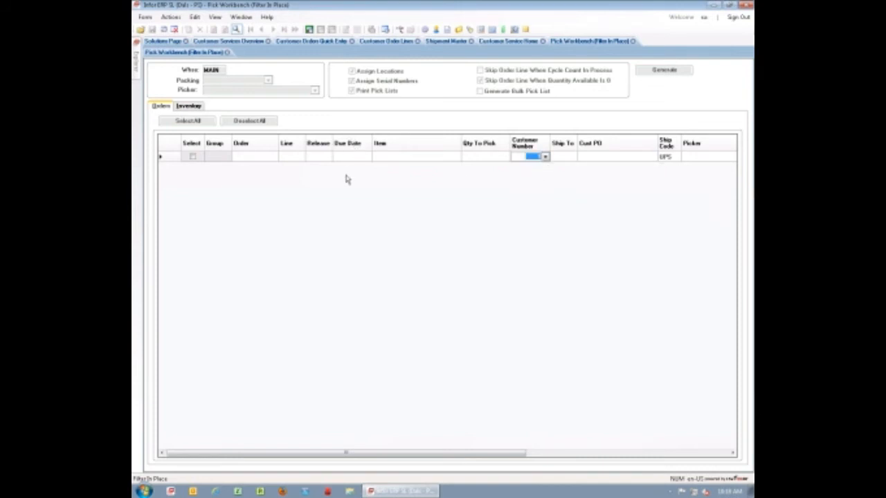
click(385, 157)
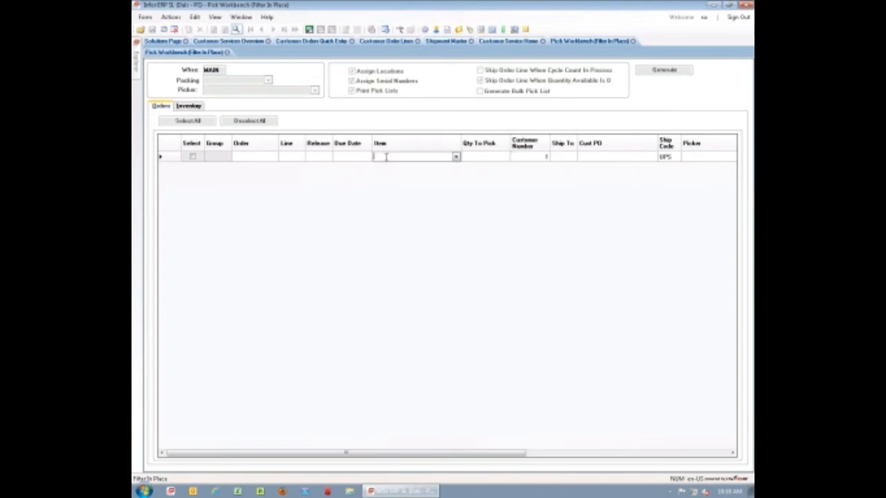
text(FA-20000)
key(F4)
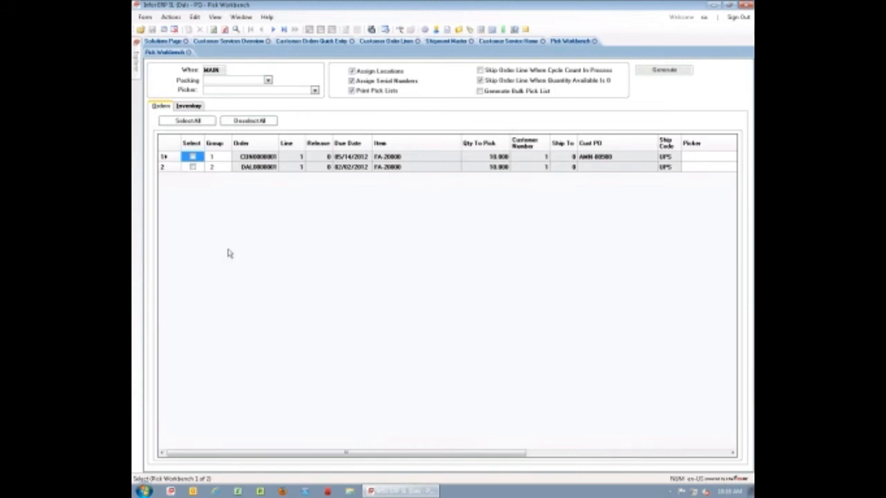
Assign the second listed order line to pick group 1
click(222, 157)
click(223, 168)
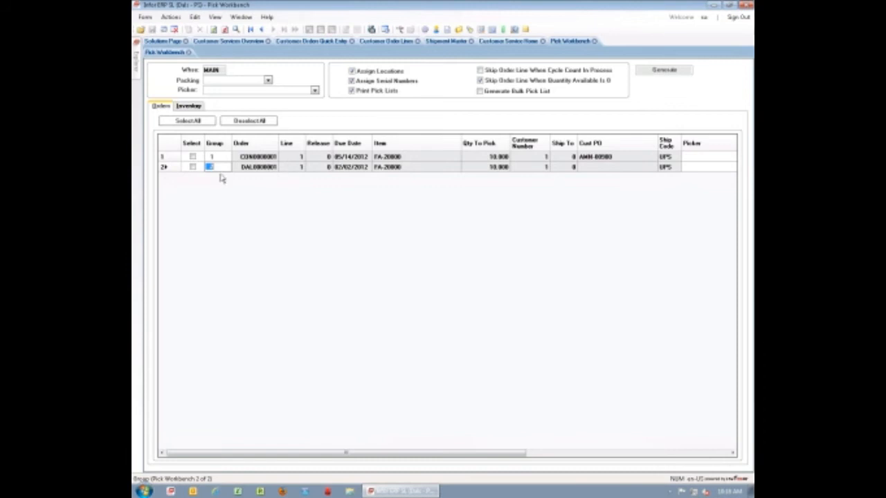
text(1)
click(209, 167)
Filter the pick lines by due date 03/19/2013 and select the FA-10000 line for picking
key(F4)
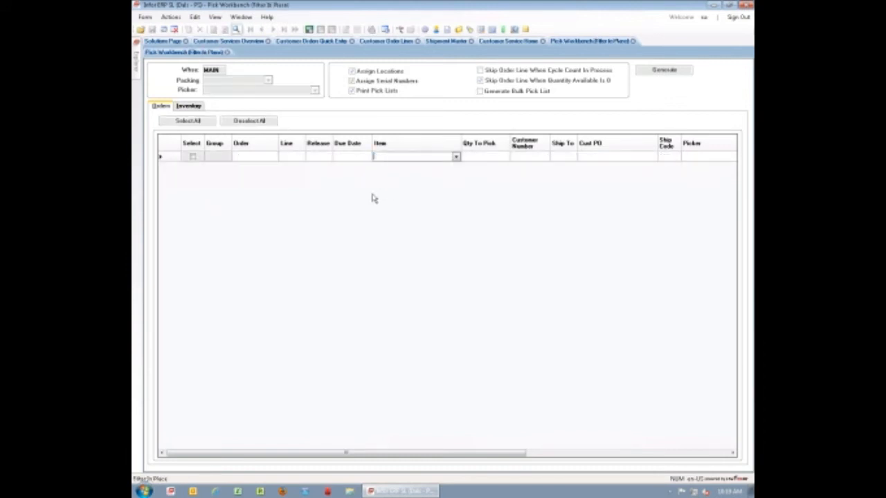
click(353, 159)
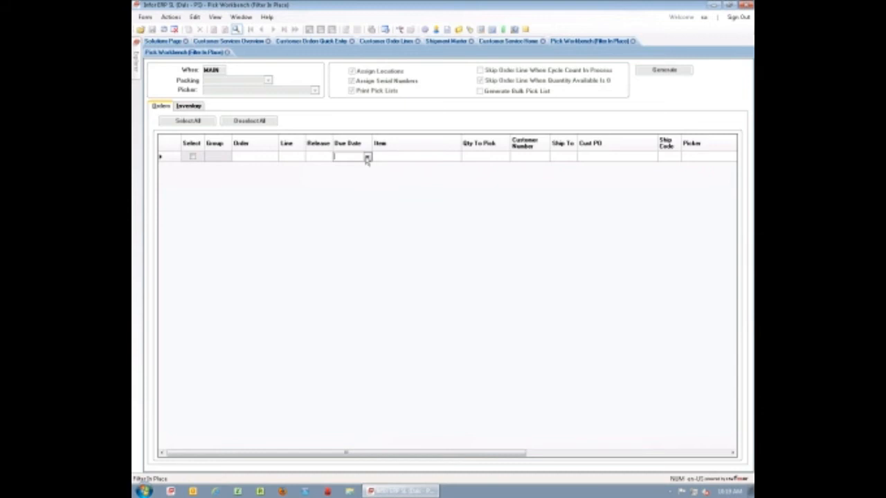
click(368, 156)
click(378, 217)
key(F4)
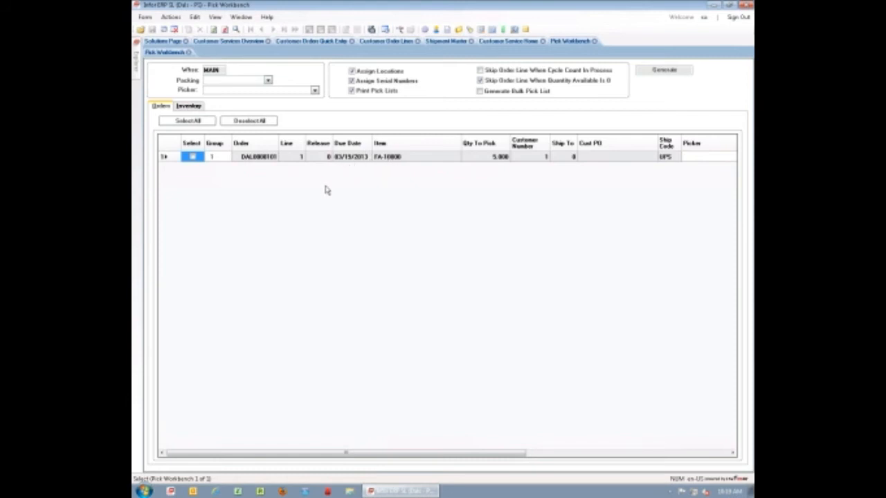
click(193, 158)
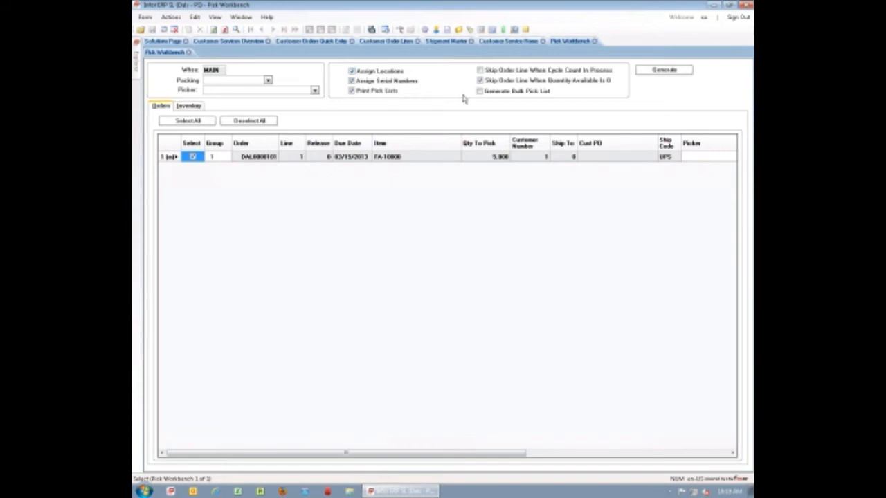
Review the inventory locations for item FA-10000, highlight the first STOCK row and return to the order lines
click(189, 106)
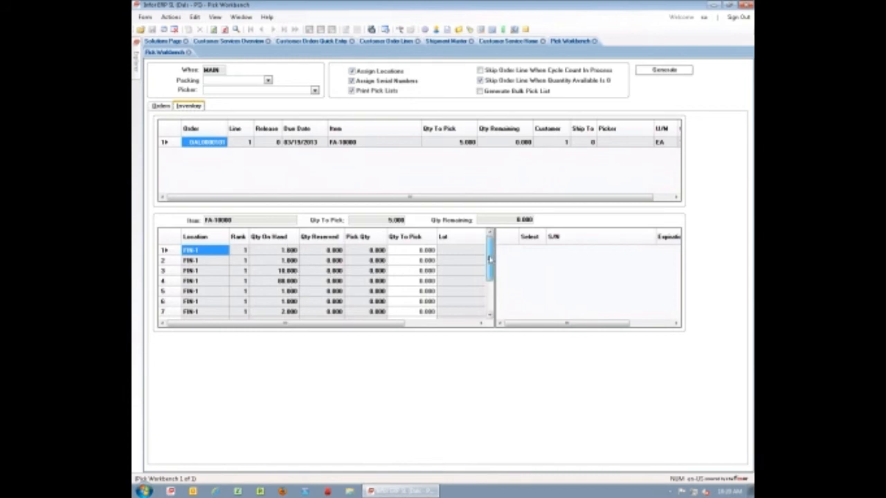
drag(490, 266, 491, 291)
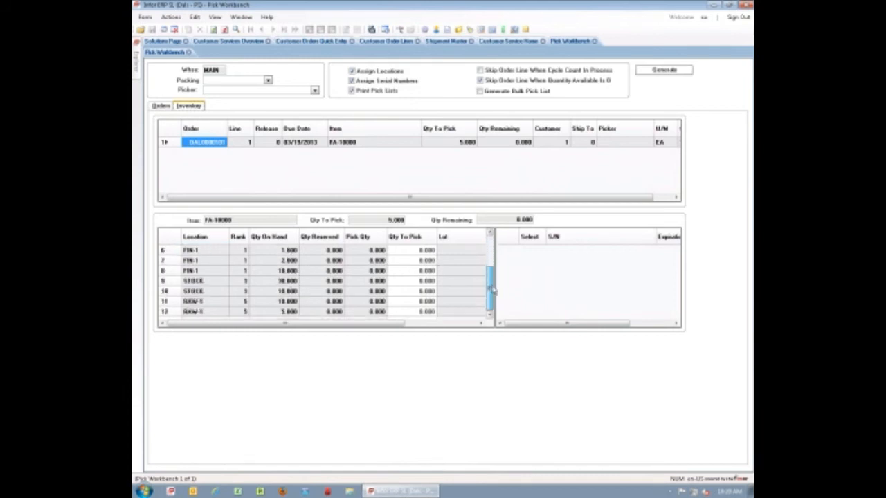
click(173, 282)
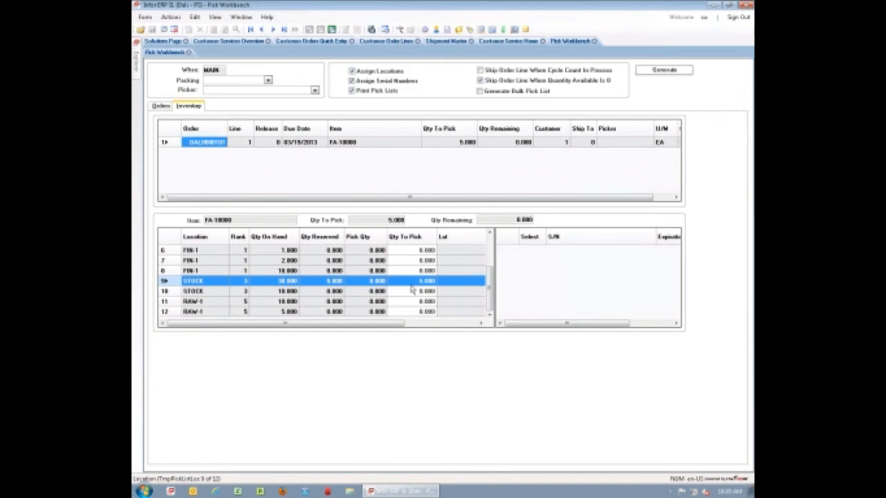
click(160, 107)
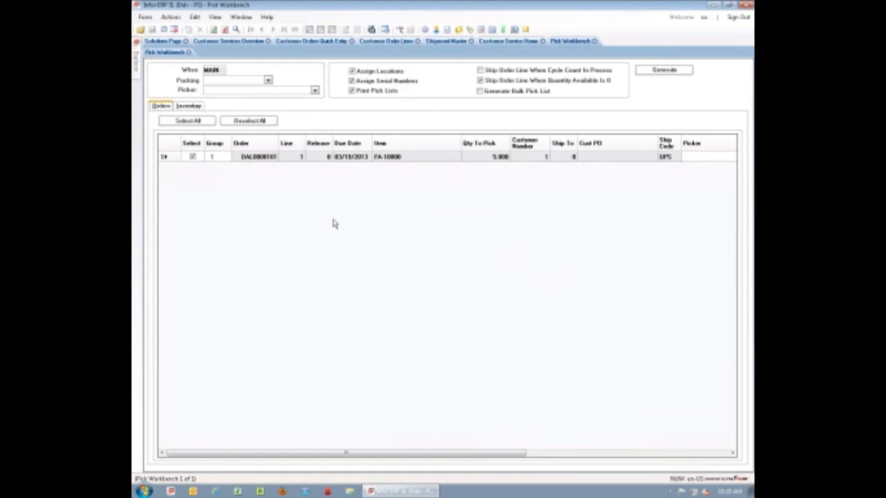
Generate the pick list for the selected FA-10000 line and switch the workbench back to filter entry
click(679, 74)
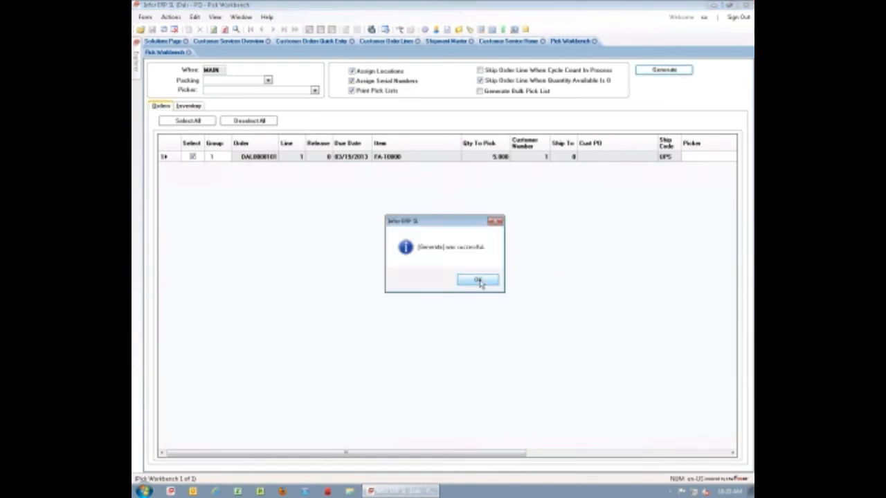
click(479, 280)
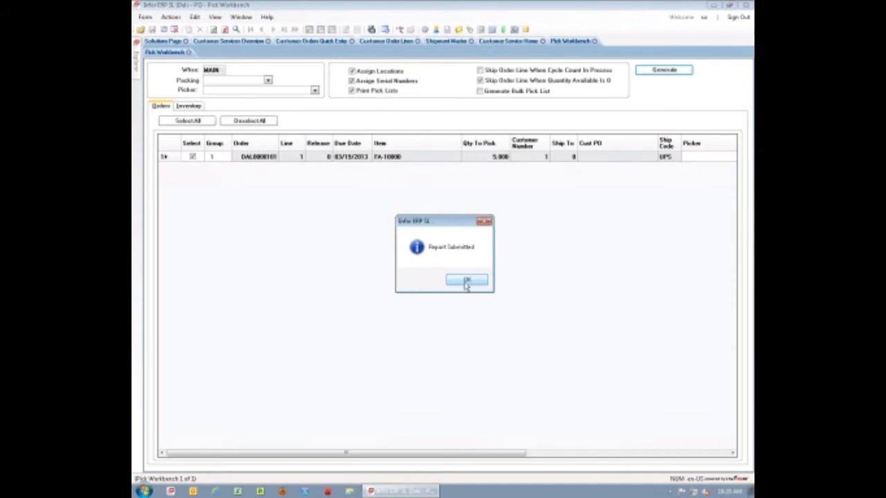
click(466, 281)
key(F4)
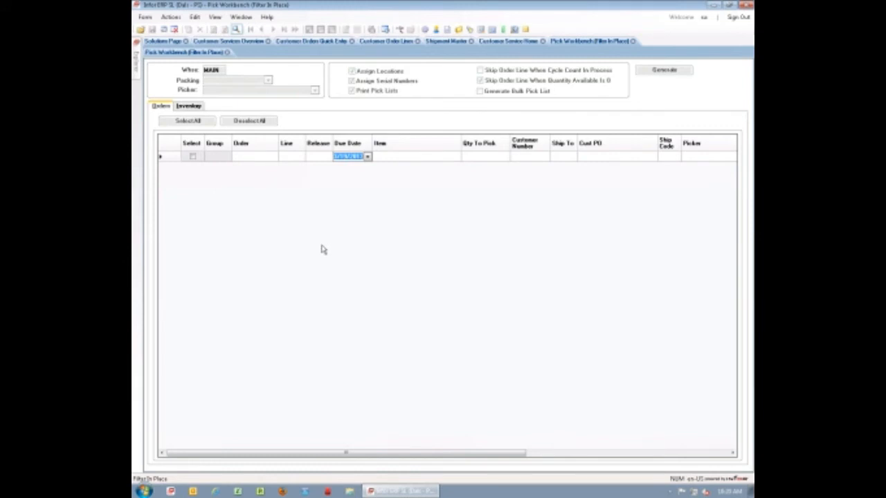
Open Pick Confirmation from the Pick / Pack / Ship process flow and choose pick list 11
click(244, 42)
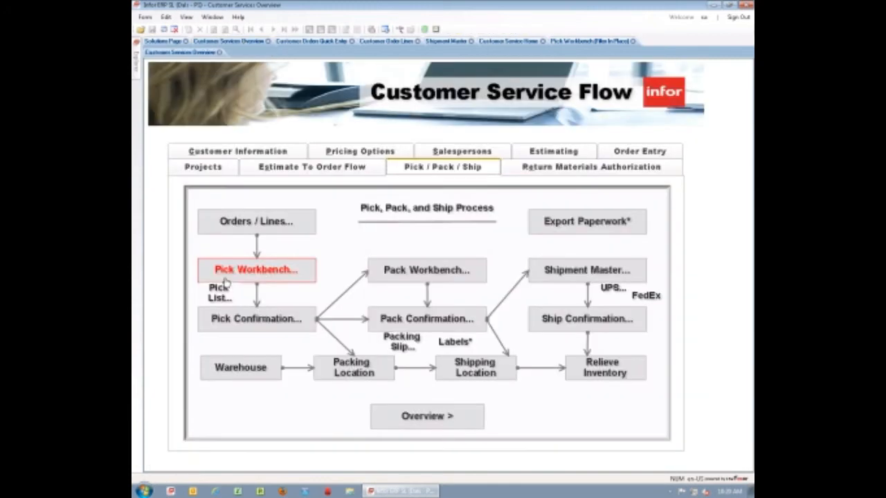
click(253, 324)
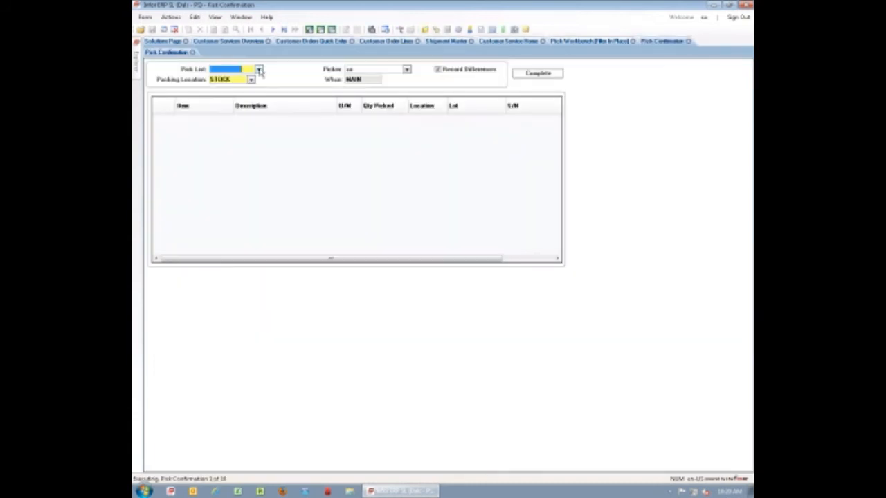
click(260, 69)
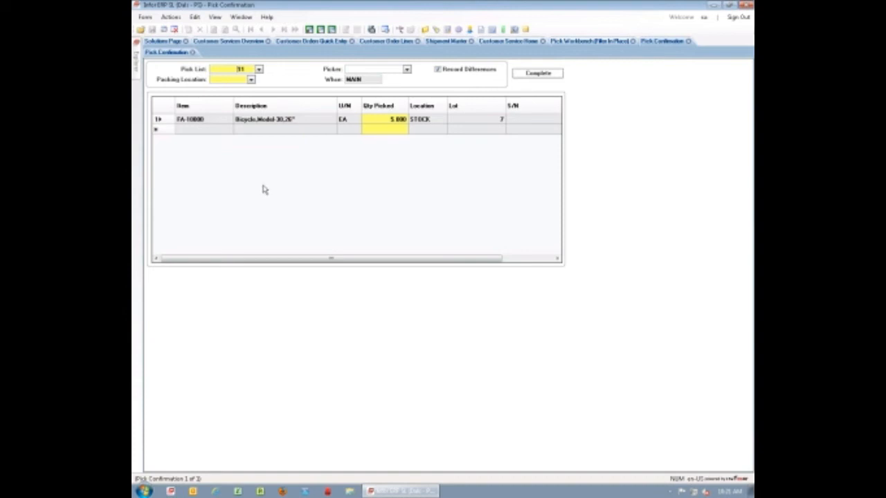
Set the packing location to PACK1 and complete the confirmation of pick list 11
click(250, 80)
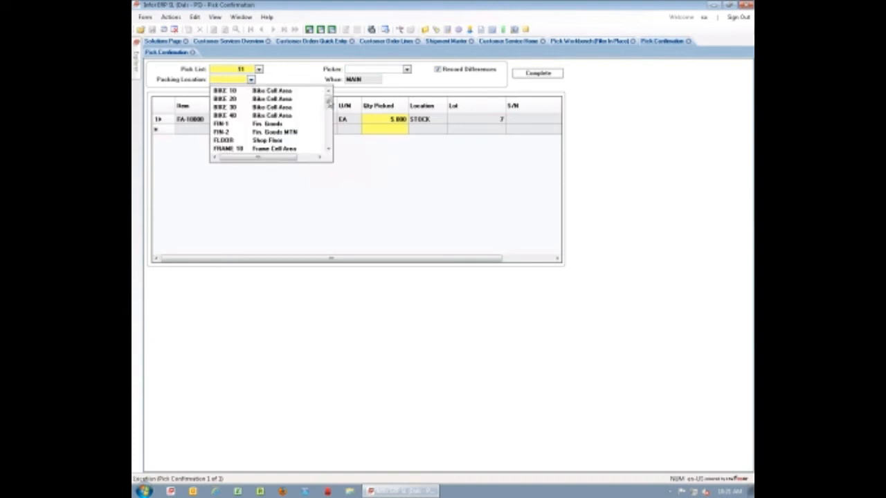
mouse_move(329, 105)
mouse_down()
mouse_move(331, 148)
mouse_move(328, 119)
mouse_up()
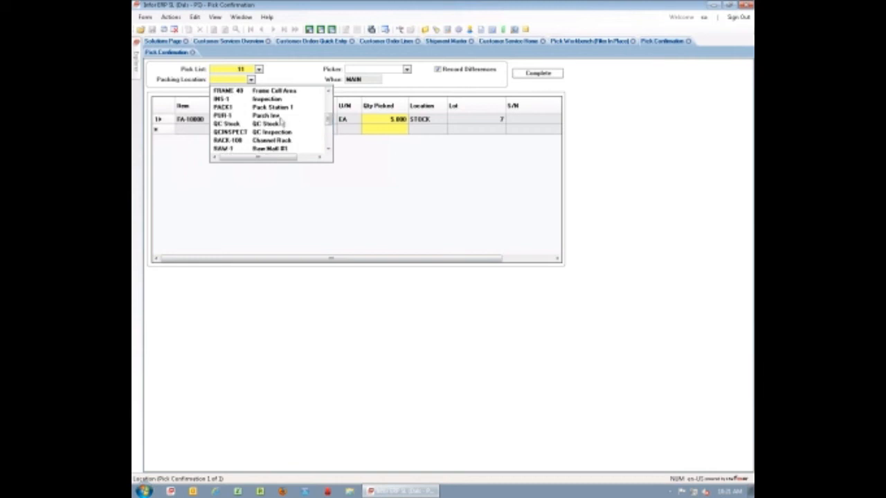
click(257, 107)
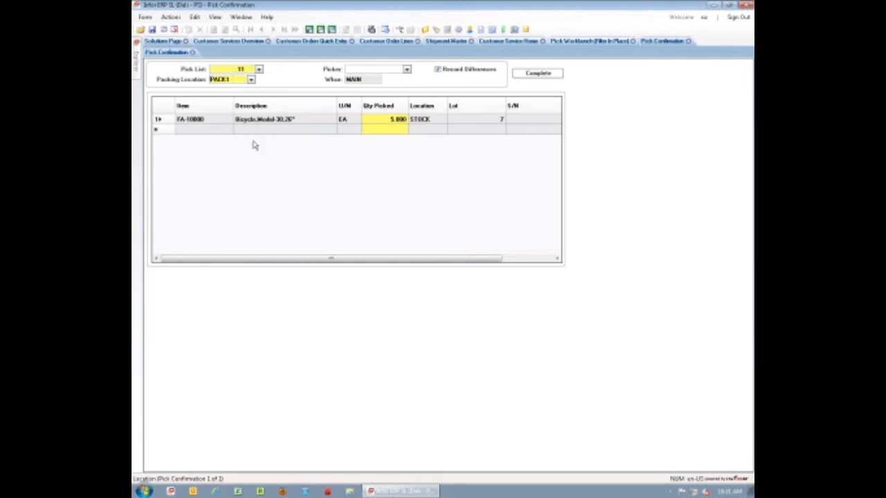
click(534, 74)
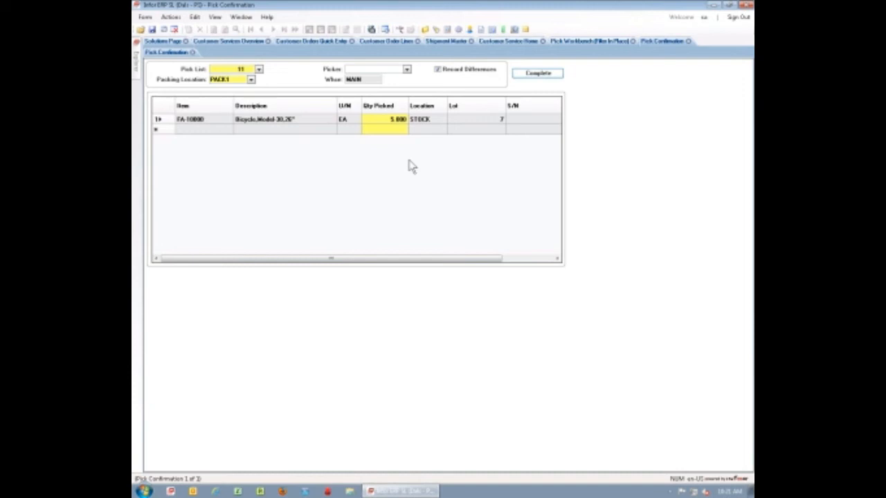
click(478, 279)
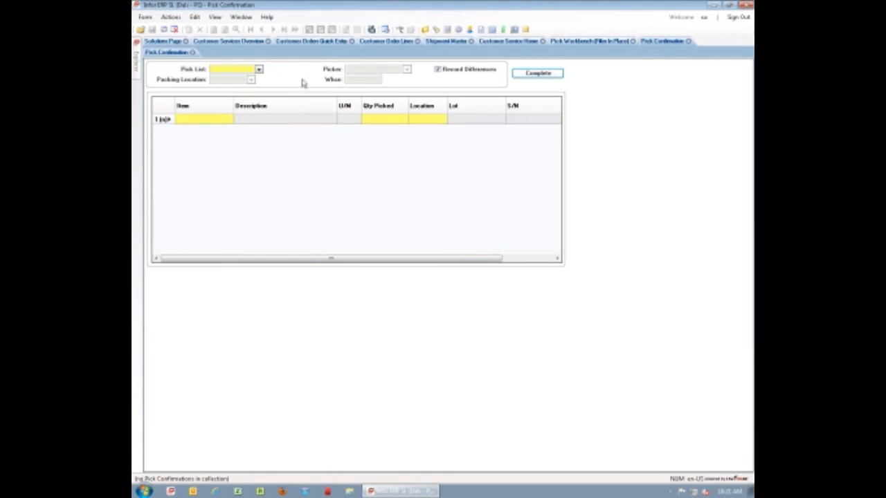
Check the ready, reserved and picked quantities of the FA-10000 line in Customer Order Lines
click(309, 43)
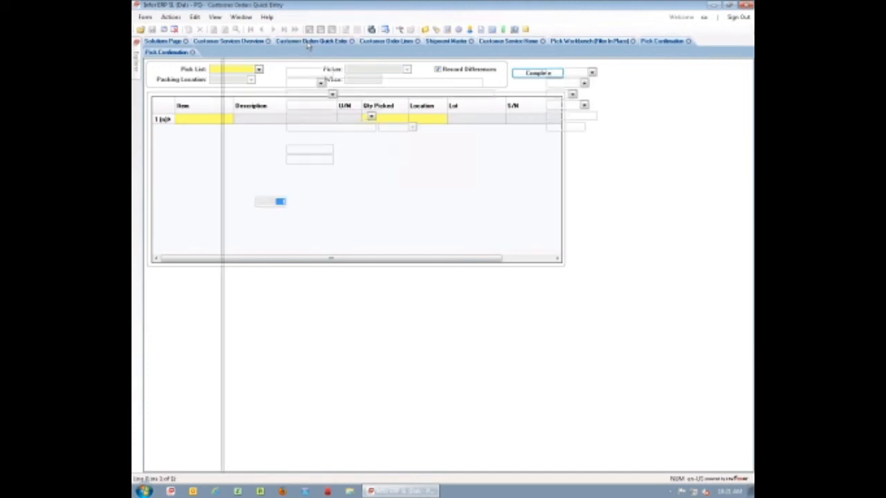
click(385, 41)
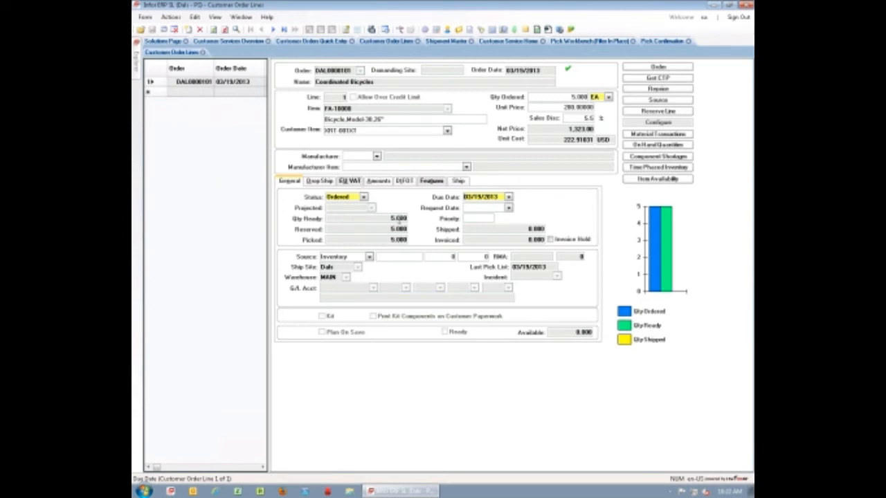
click(387, 218)
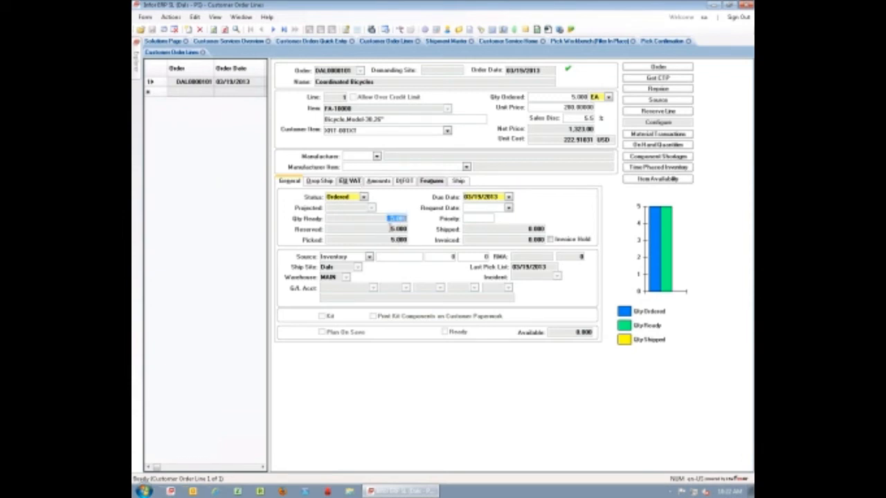
drag(390, 229, 412, 242)
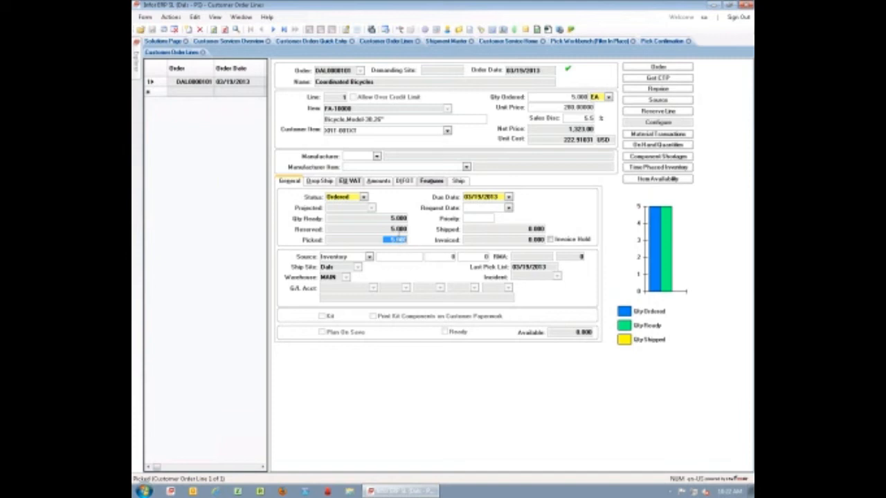
drag(386, 229, 413, 234)
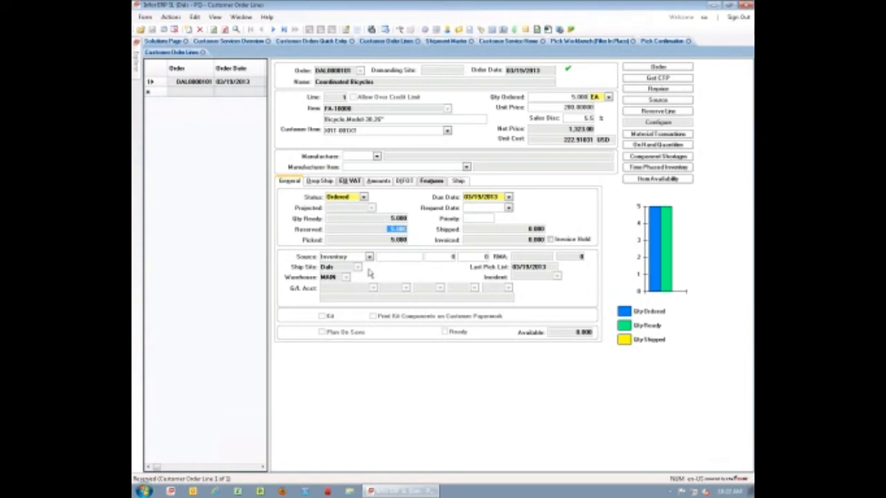
Open the Pack Workbench from the Pick / Pack / Ship process flow in the Customer Services Overview
click(237, 42)
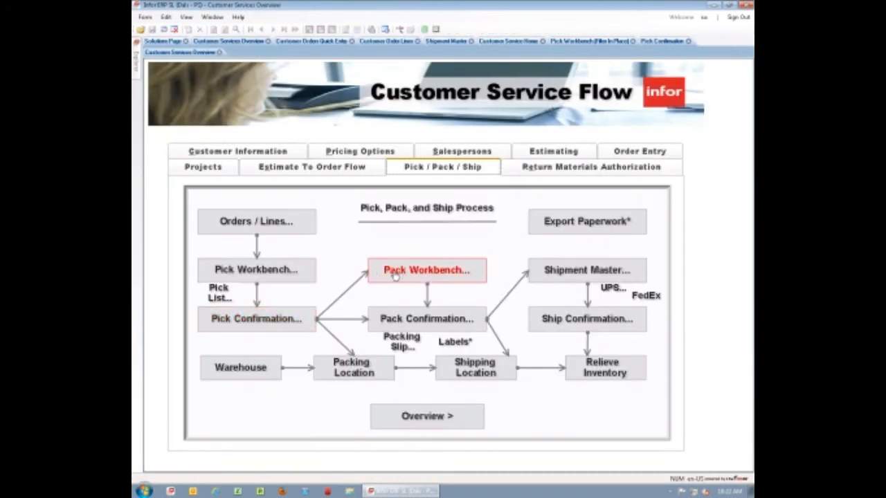
click(395, 274)
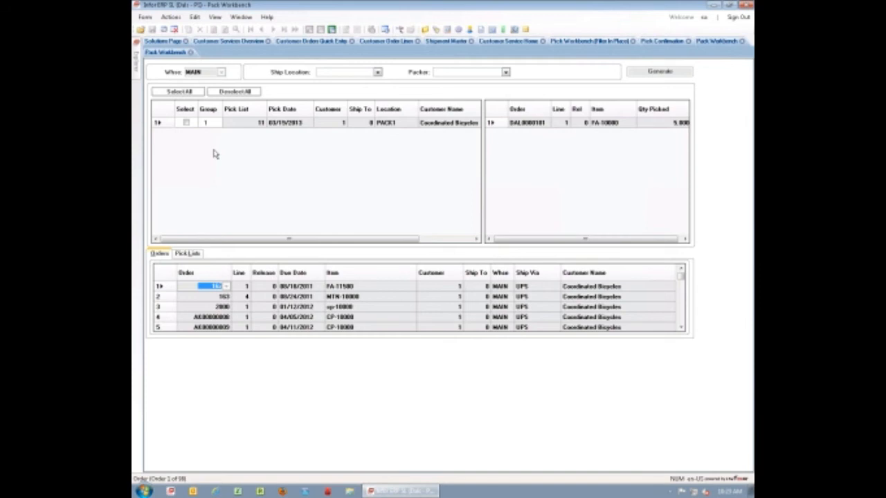
Examine the pick list 11 row and the related orders and pick lists in the Pack Workbench
click(167, 125)
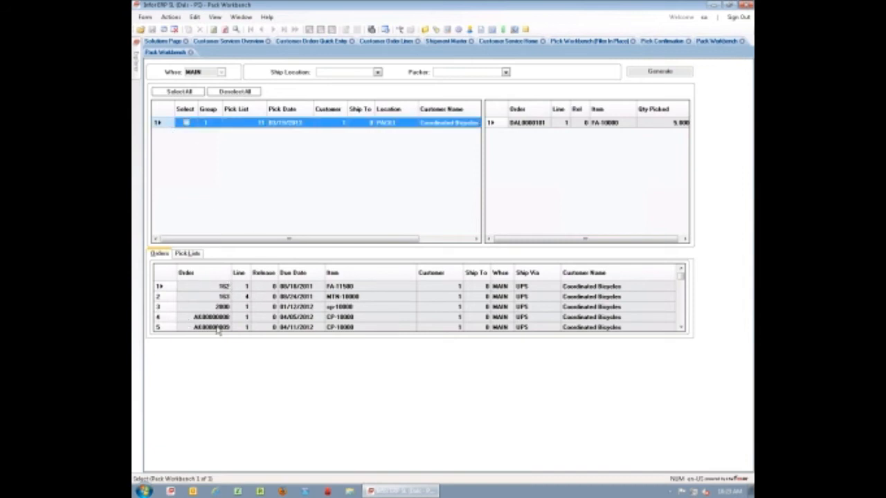
click(196, 254)
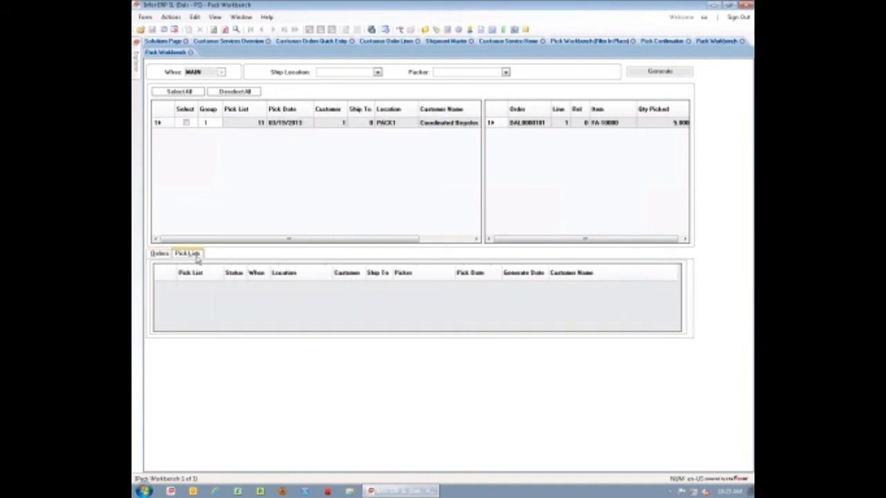
click(161, 254)
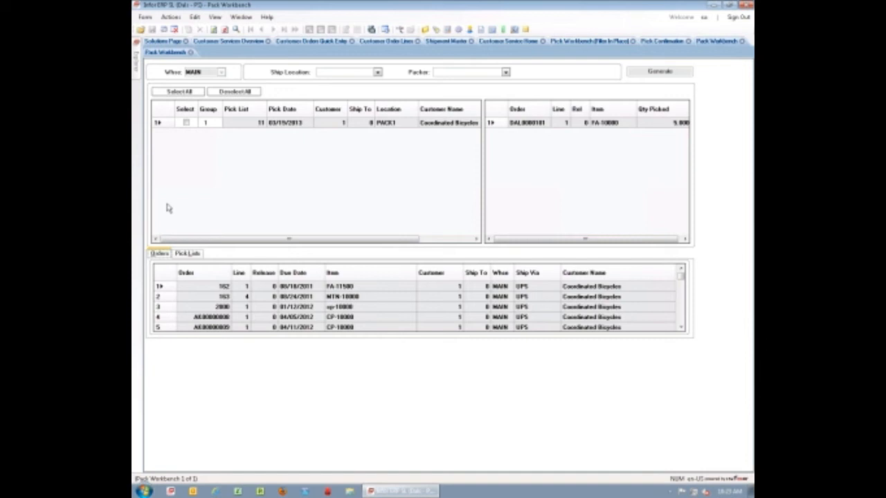
Select pick list 11 for packing, set the ship location to SHIP1 and generate its shipment
click(186, 122)
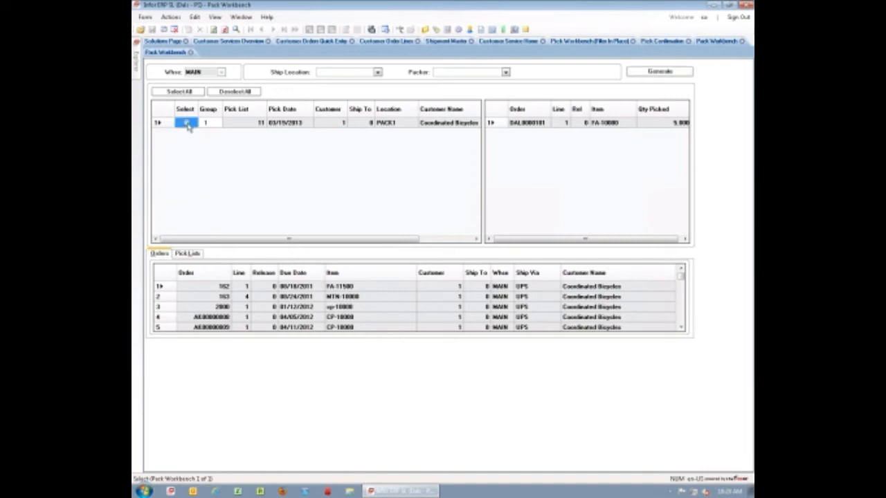
click(377, 72)
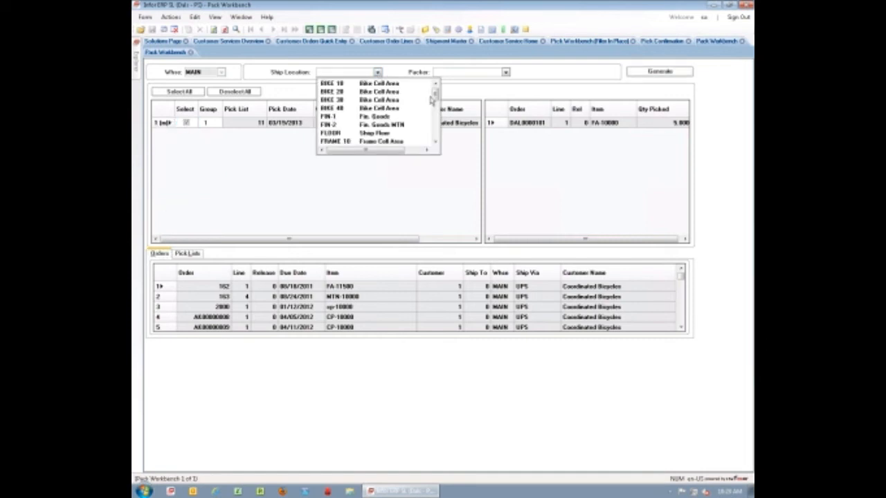
drag(435, 97, 437, 128)
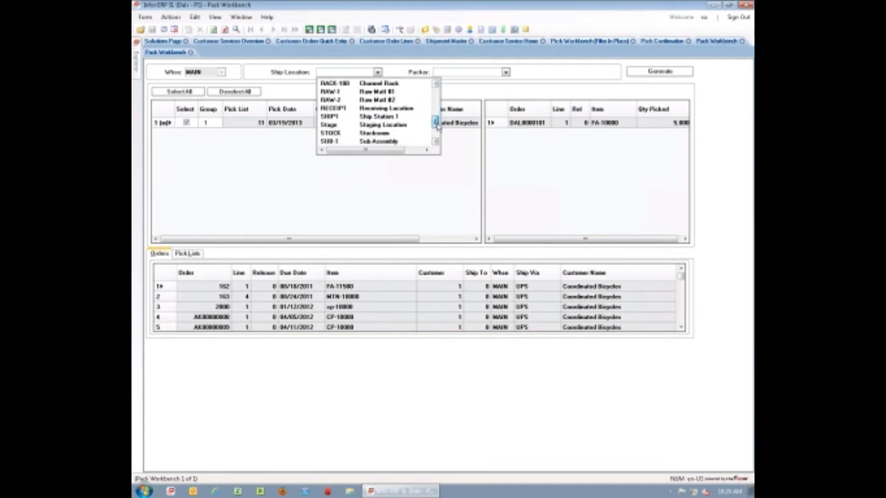
click(394, 119)
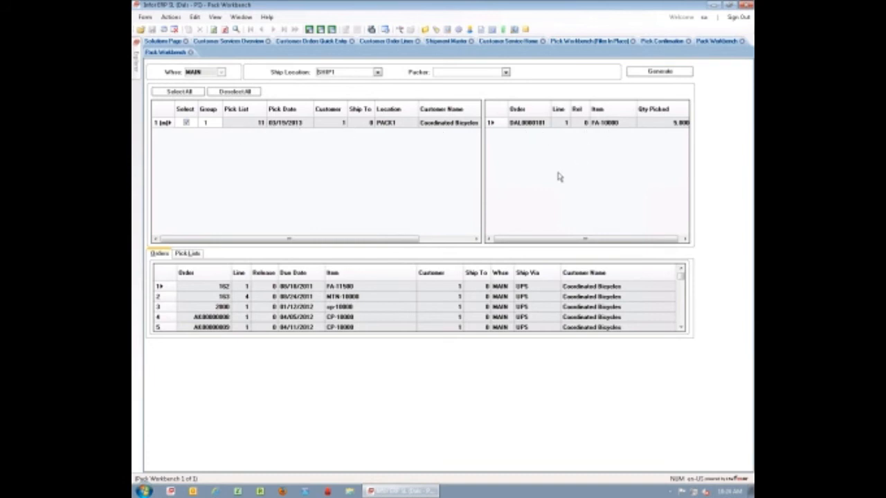
click(674, 72)
click(473, 279)
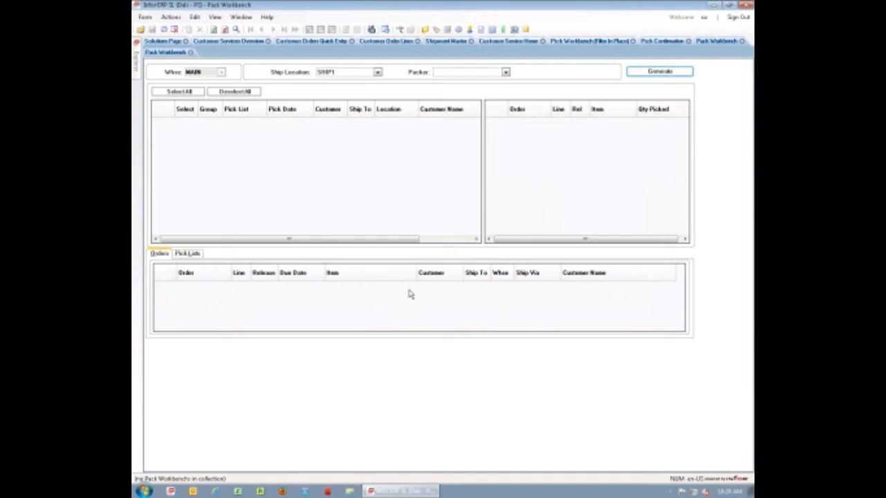
Open Pack Confirmation from the Pick / Pack / Ship process flow and choose shipment 11
click(244, 45)
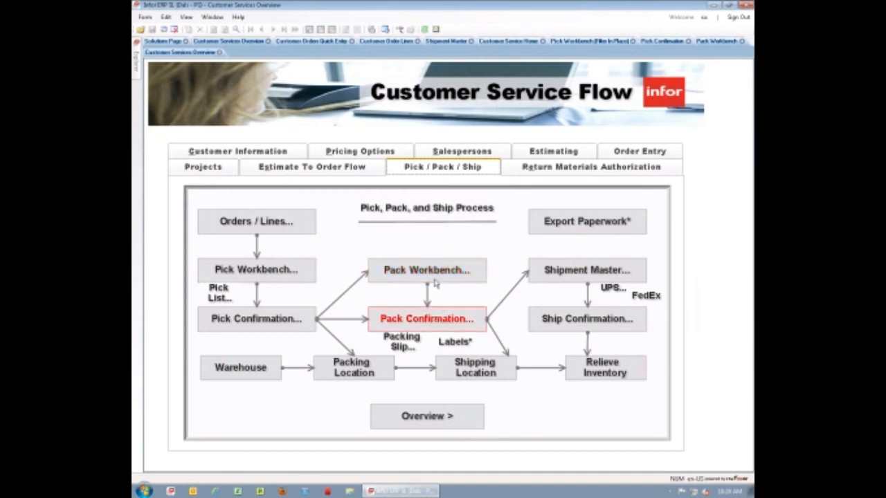
click(434, 325)
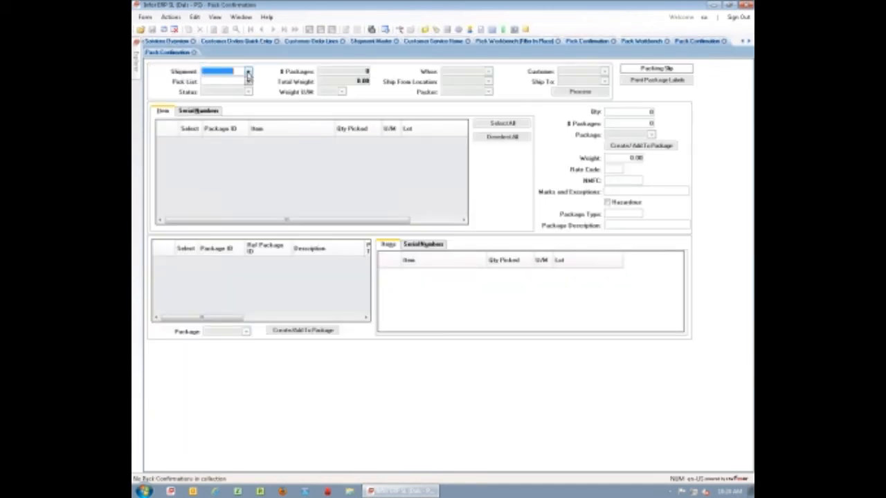
click(248, 72)
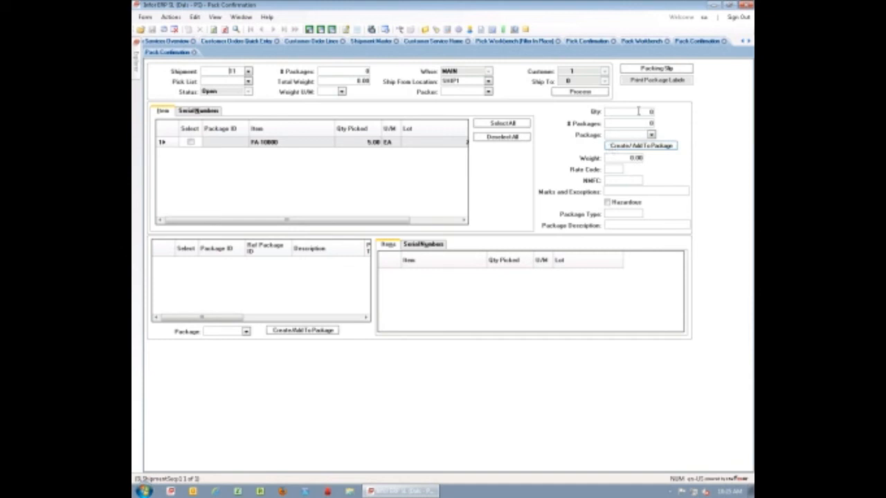
Enter the package details: quantity 1, 5 packages, weight 20, package type box and description 40x60x6
drag(640, 111, 671, 113)
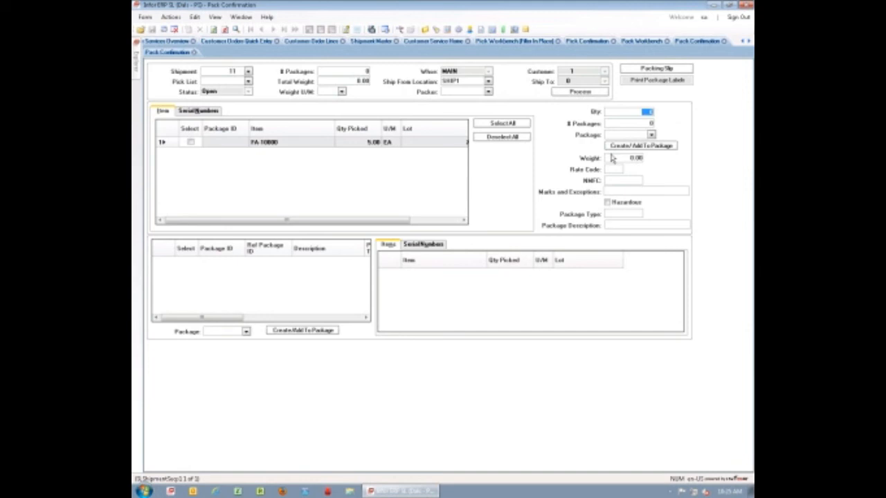
text(1)
key(Tab)
text(5)
key(Tab)
key(Tab)
text(20)
key(Tab)
click(623, 213)
text(box)
text(6x6)
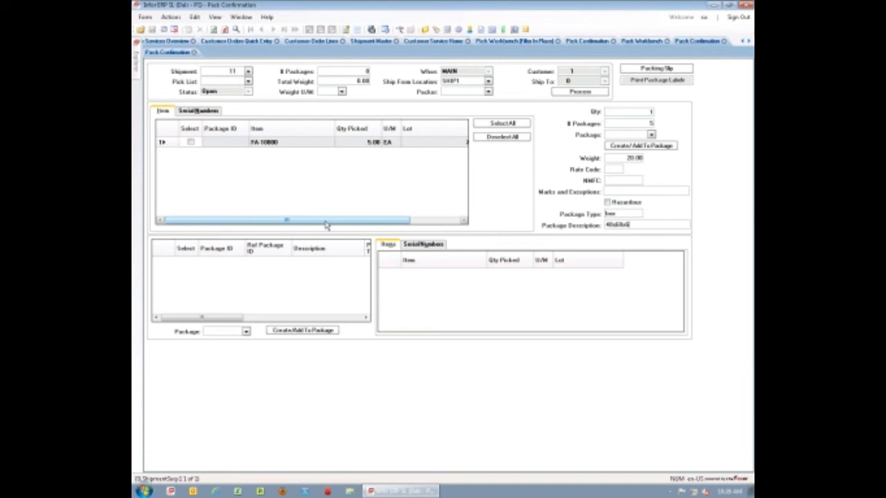
Select the FA-10000 line, create its packages from the entered details and check the contents of the first package
click(629, 147)
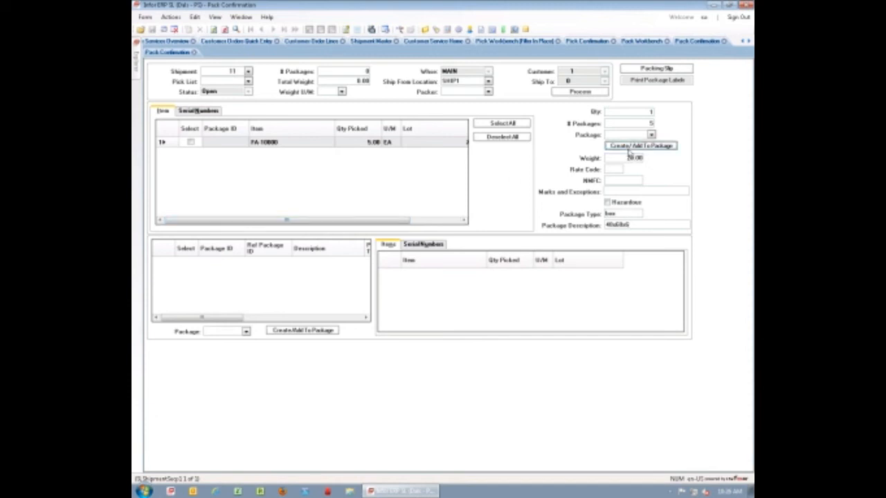
click(191, 143)
click(640, 149)
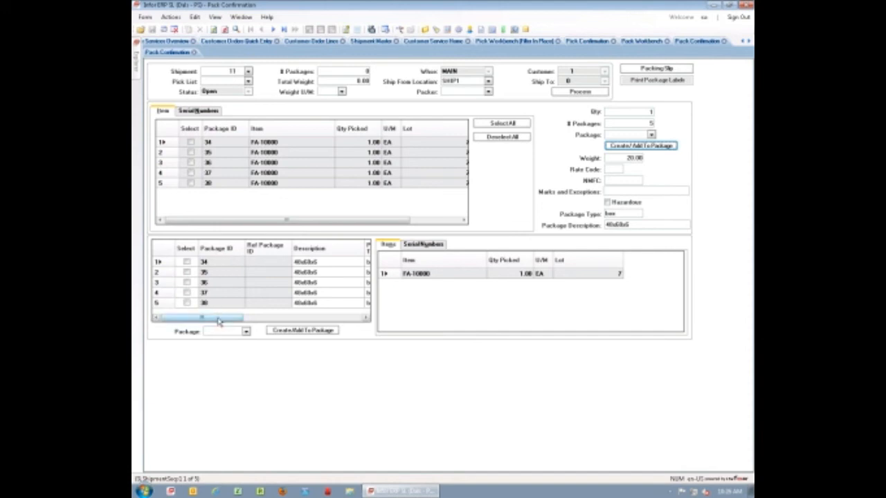
drag(218, 322, 173, 321)
click(184, 263)
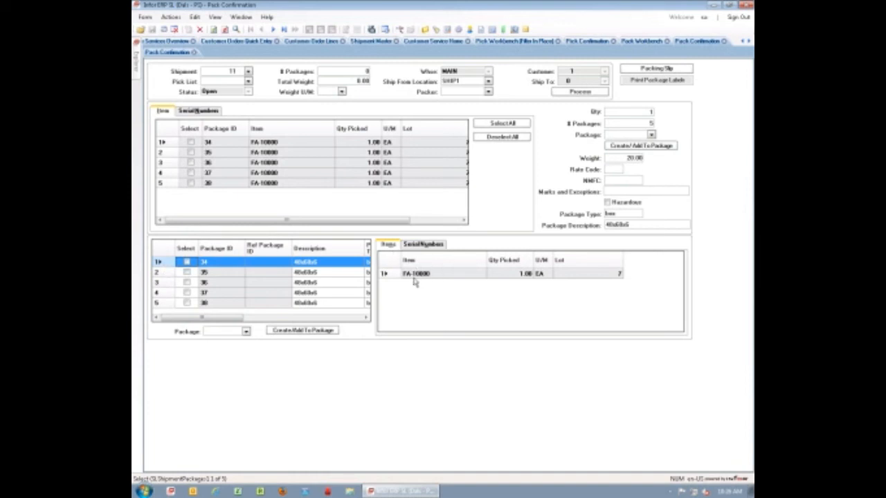
Set the shipment's number of packages to 5 and total weight to 100, and process the pack confirmation
click(355, 71)
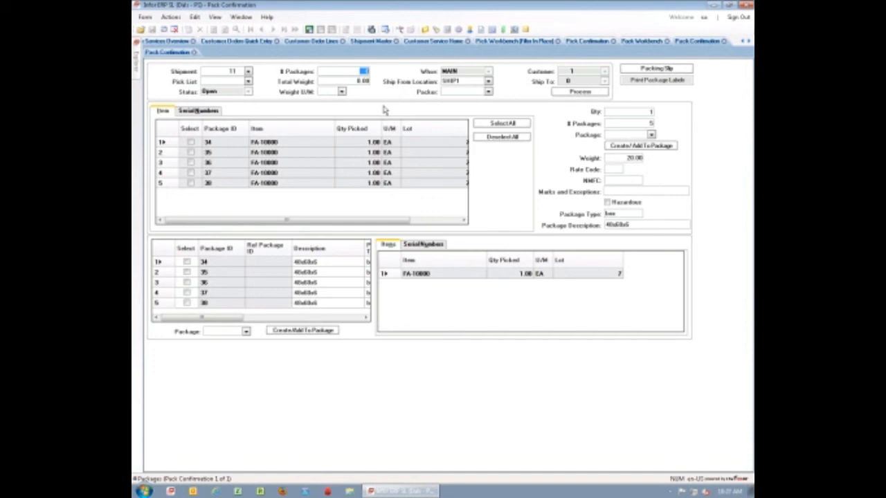
text(5)
key(Tab)
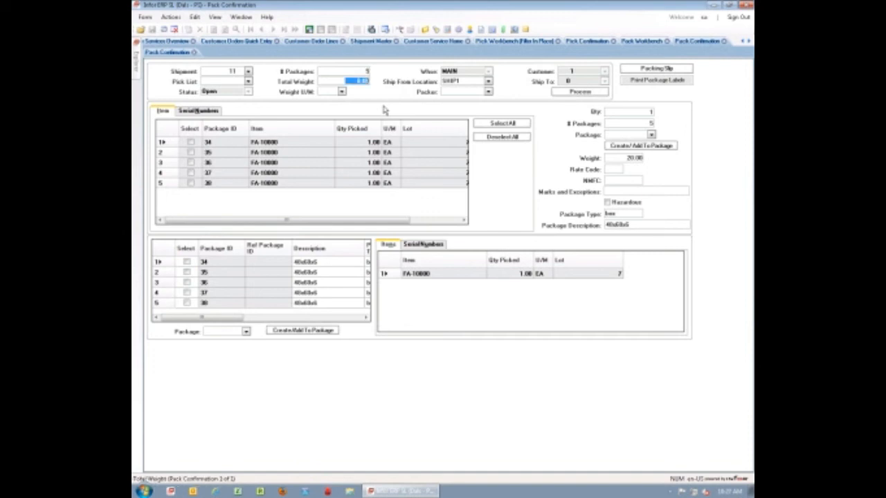
text(100)
key(Tab)
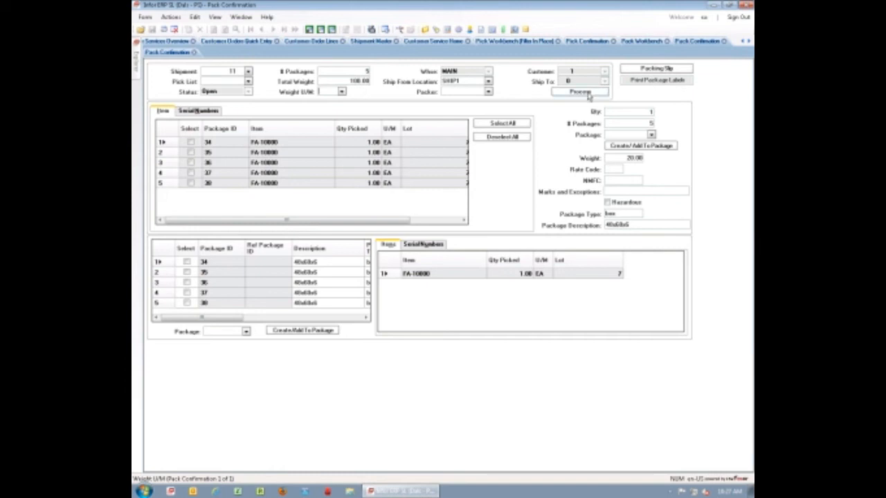
click(591, 95)
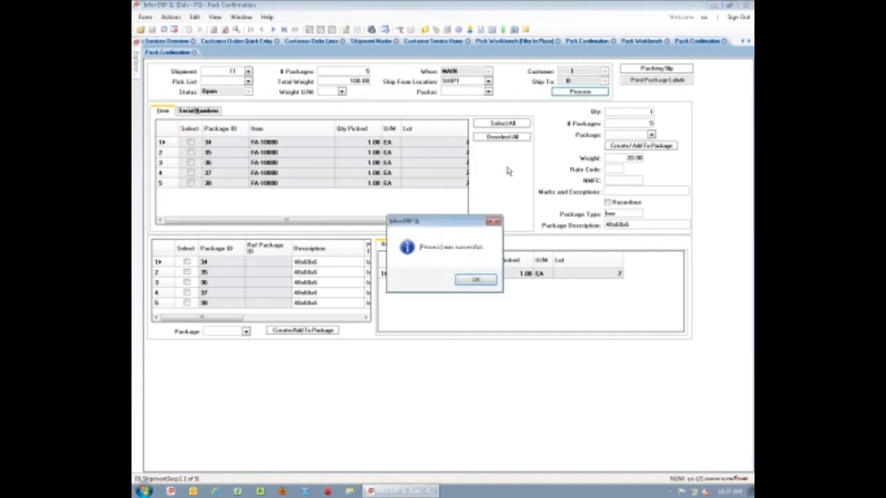
click(478, 281)
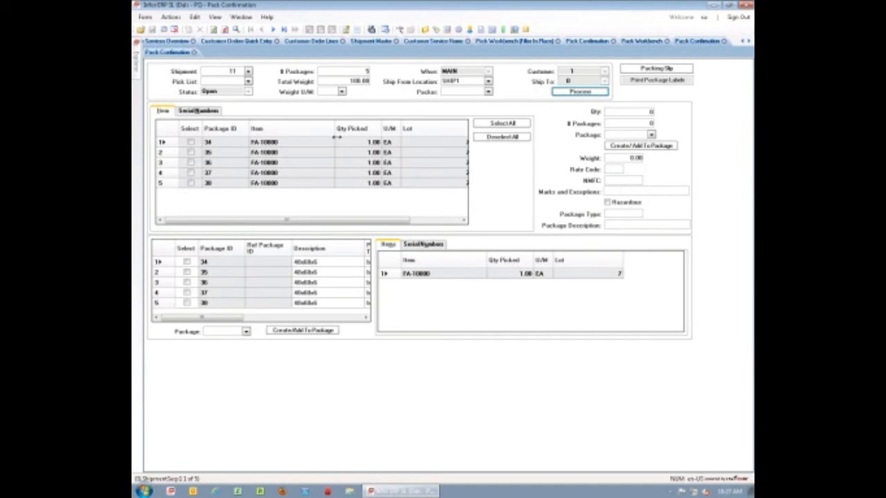
View the packing slip report options for shipment 11 and check the FA-10000 line in Customer Order Lines
click(666, 68)
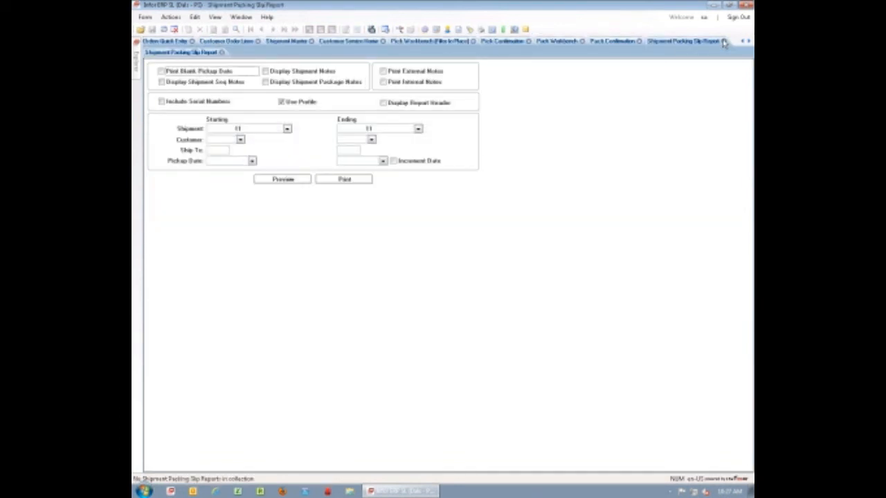
click(724, 42)
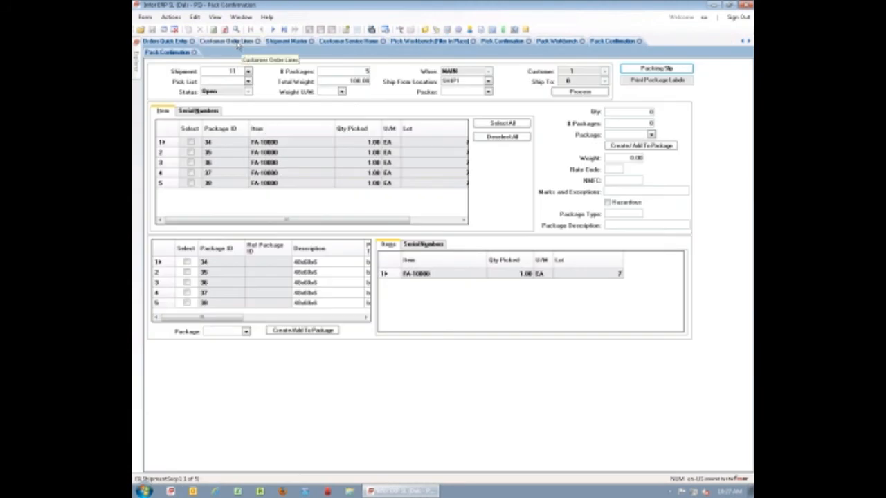
click(238, 42)
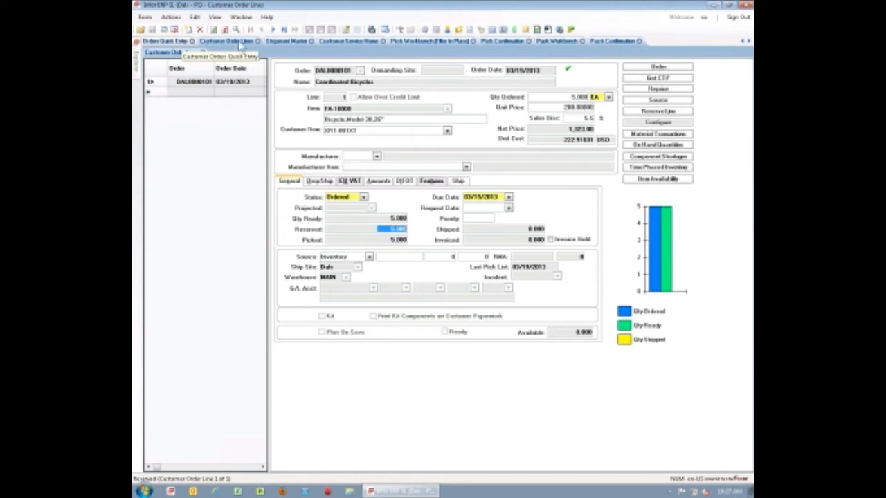
Close Customer Service Home and view the UPS shipping label from the Pick / Pack / Ship process flow
click(337, 43)
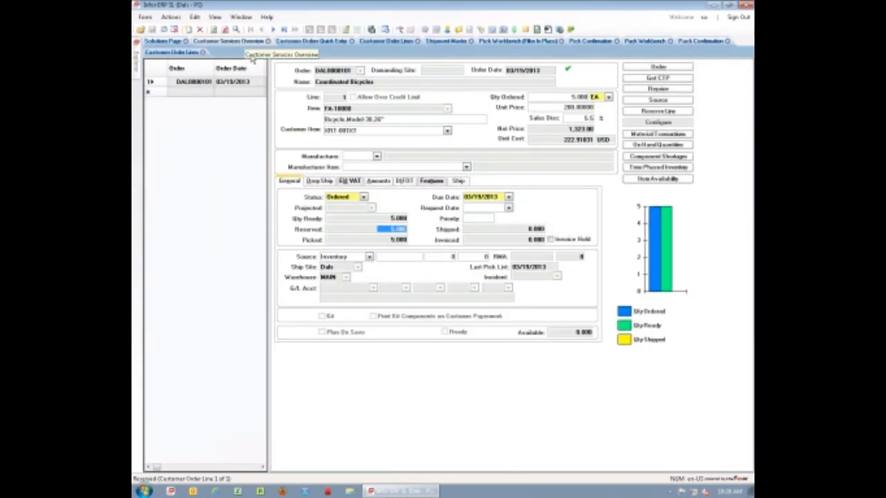
click(250, 43)
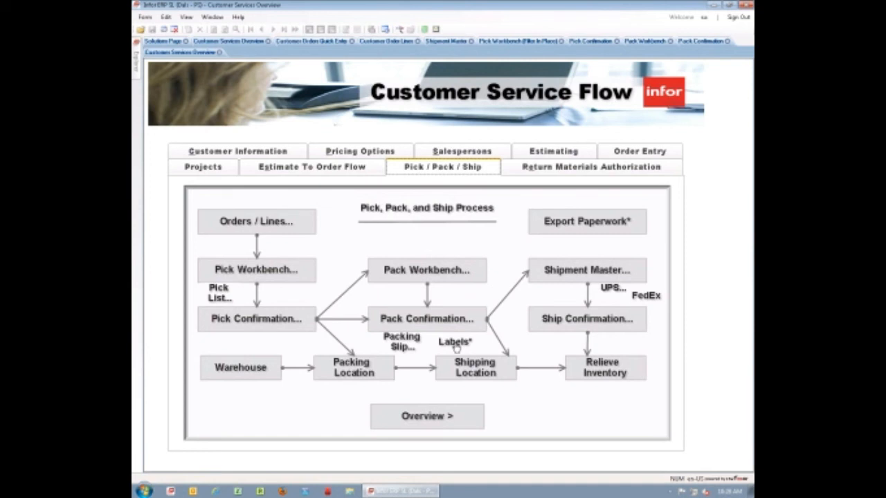
click(456, 345)
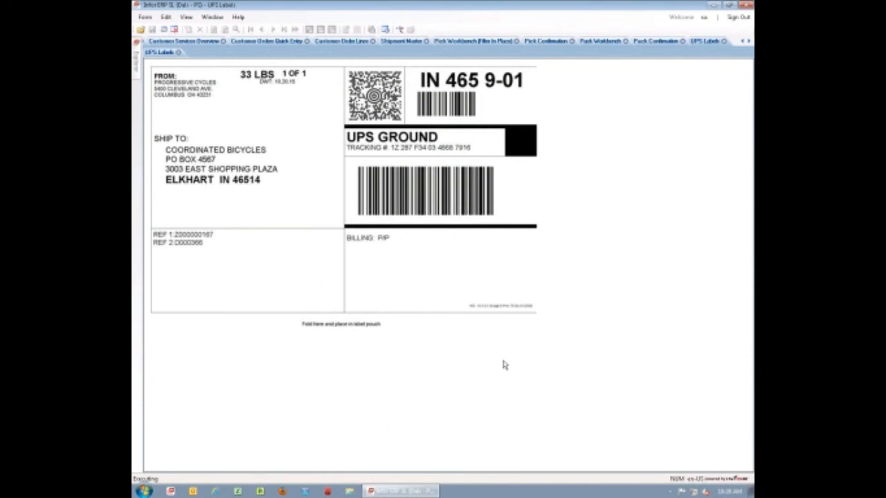
click(724, 42)
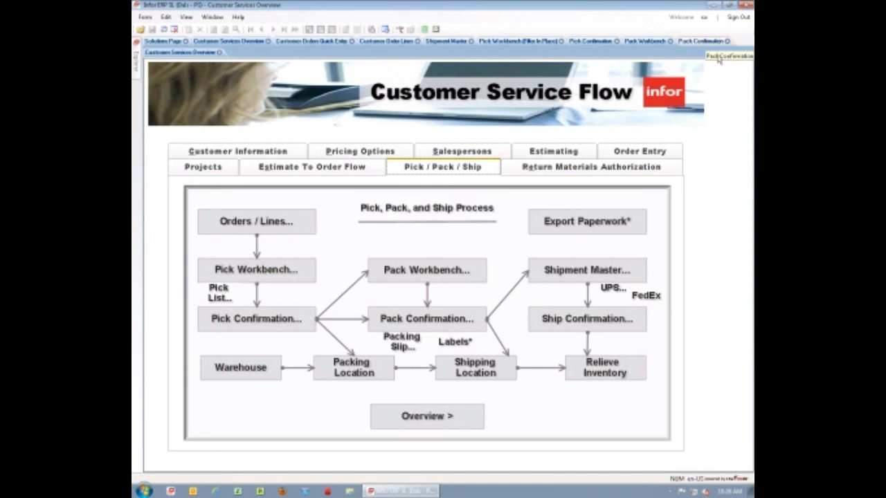
Open the Shipment Master from the process flow and review shipment 11's general, pick list, package and consignee details
click(585, 278)
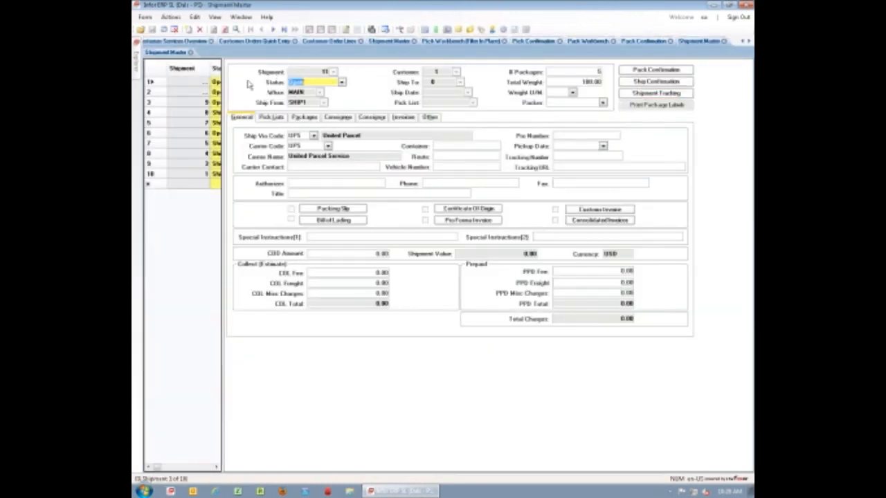
click(216, 70)
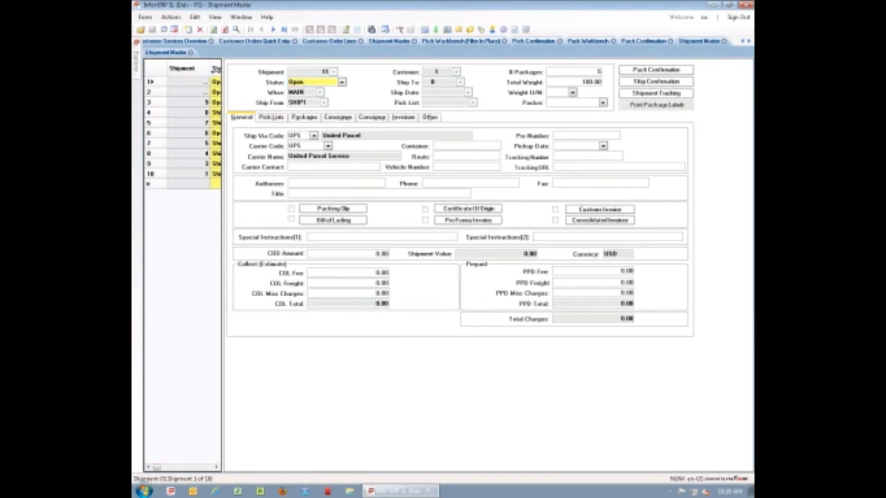
drag(211, 70, 219, 71)
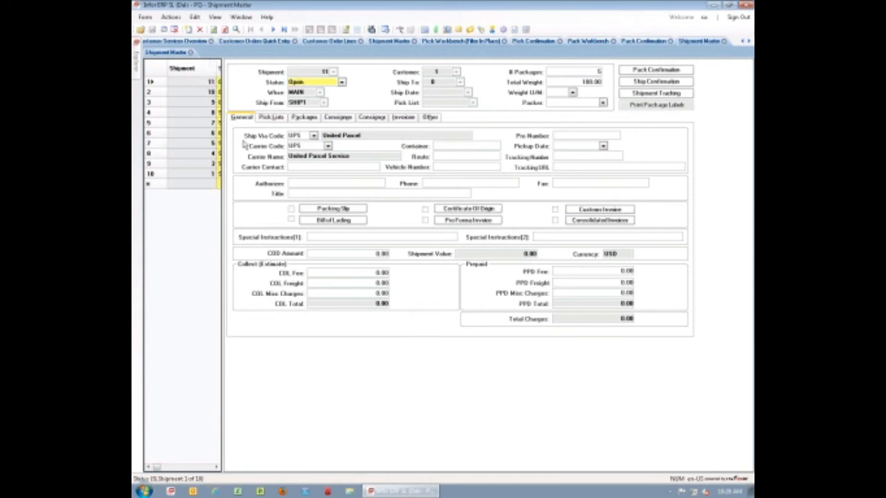
click(153, 82)
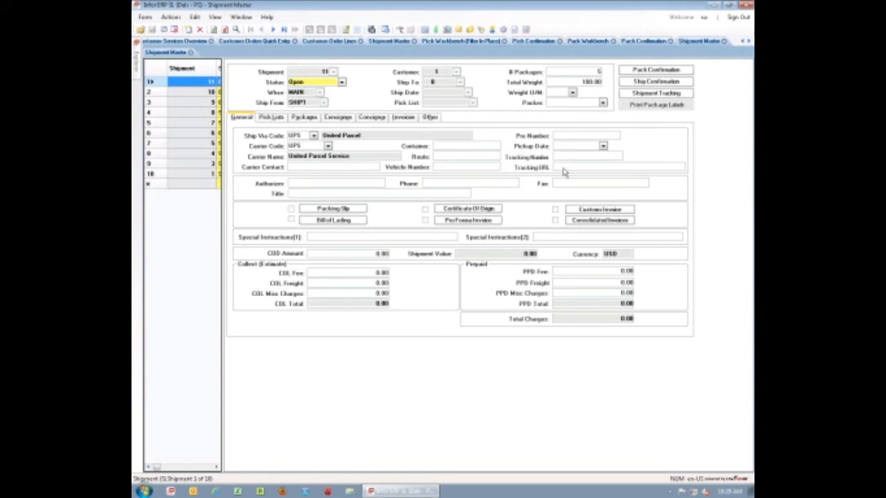
click(272, 118)
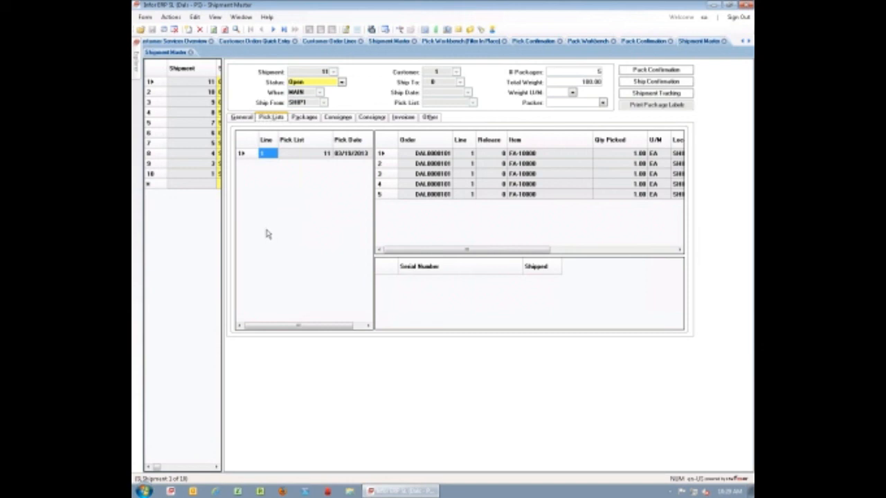
click(305, 117)
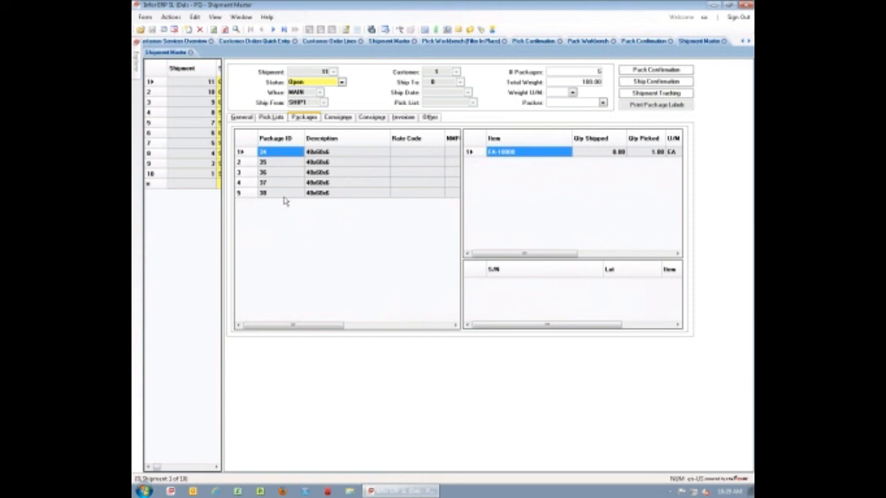
click(341, 119)
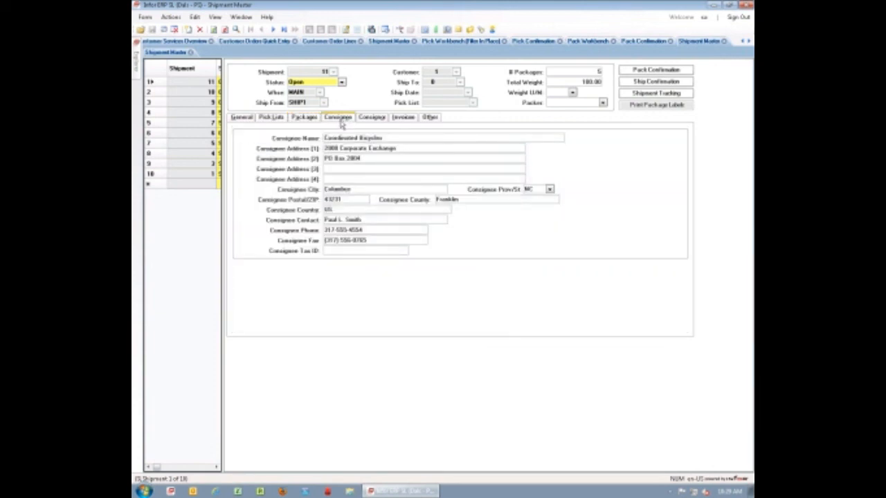
Review shipment 11's consignor, invoicee, producer and exporter details in the Shipment Master
click(367, 120)
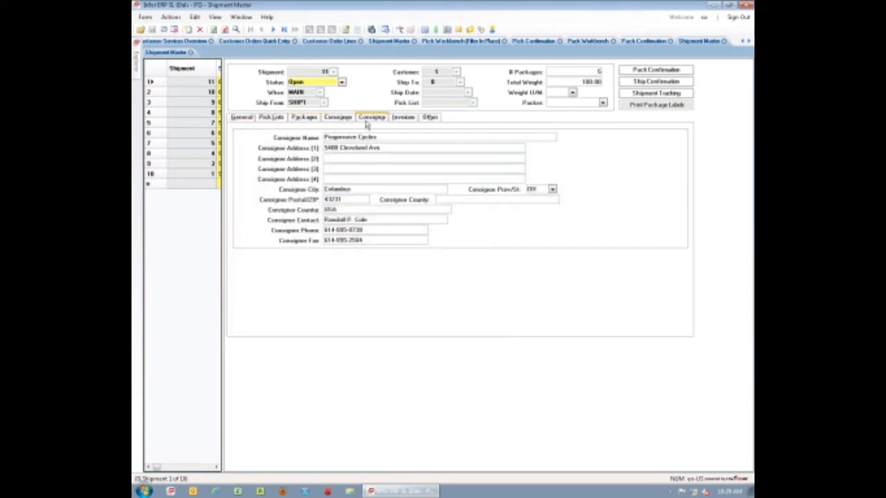
click(408, 119)
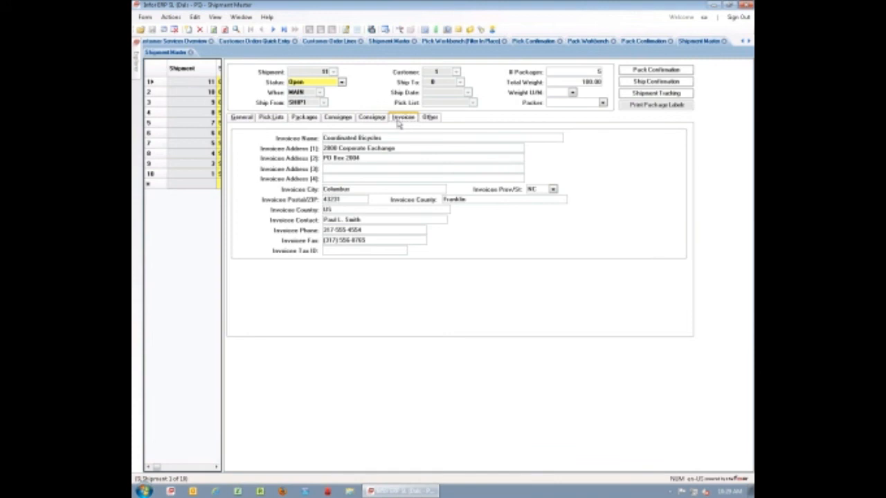
click(432, 122)
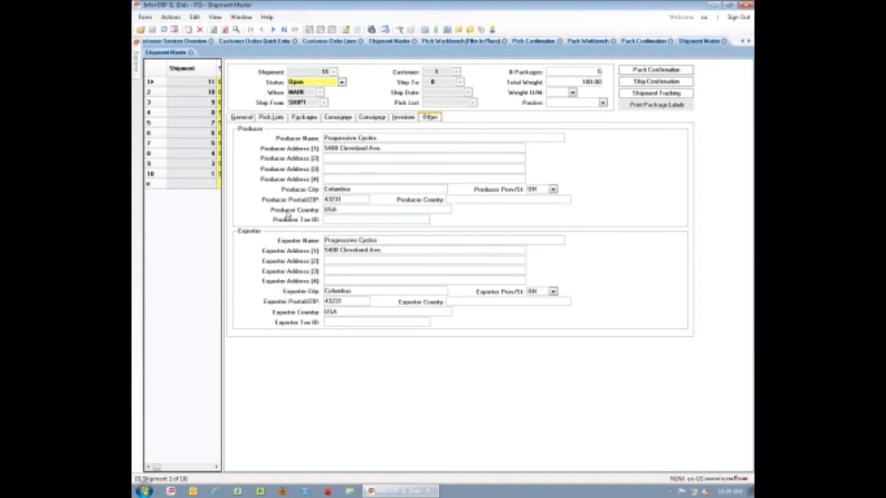
Print the bill of lading report for shipment 11 from its general details and close the report form
click(242, 118)
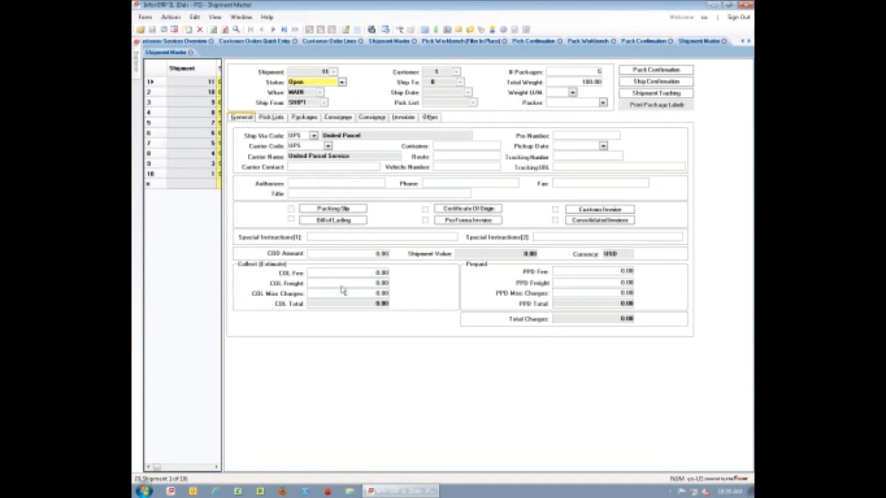
click(352, 223)
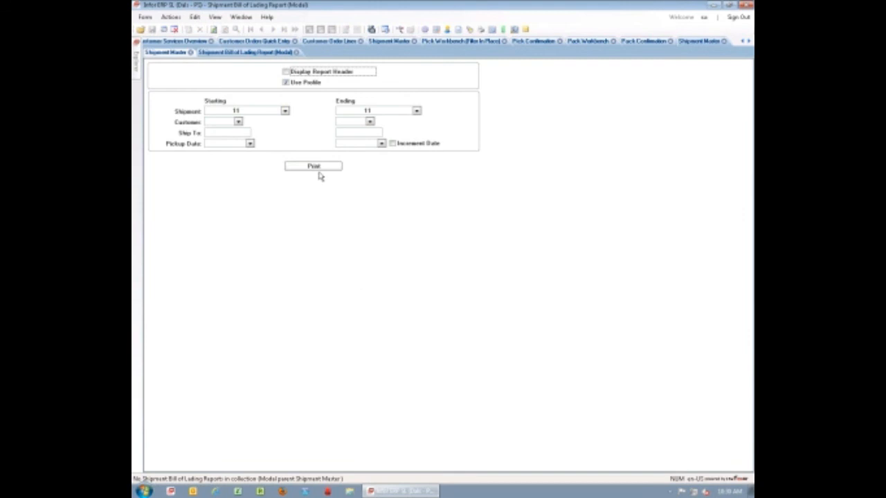
click(318, 168)
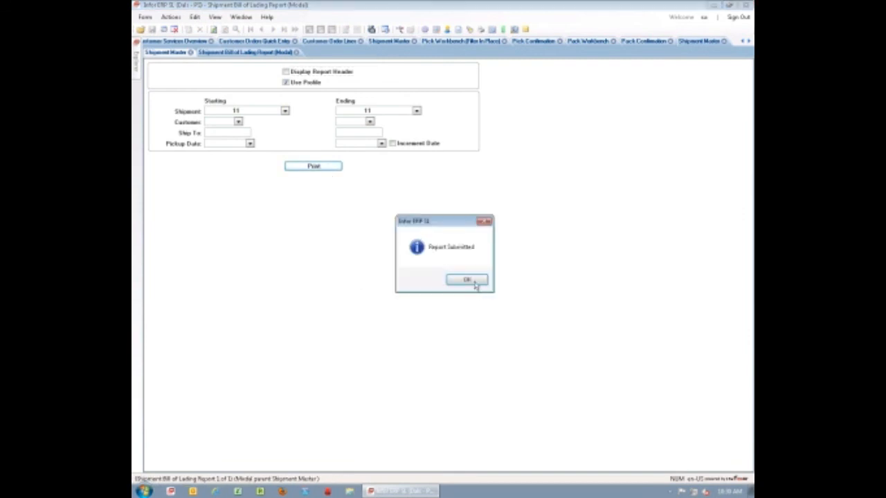
click(475, 284)
click(297, 54)
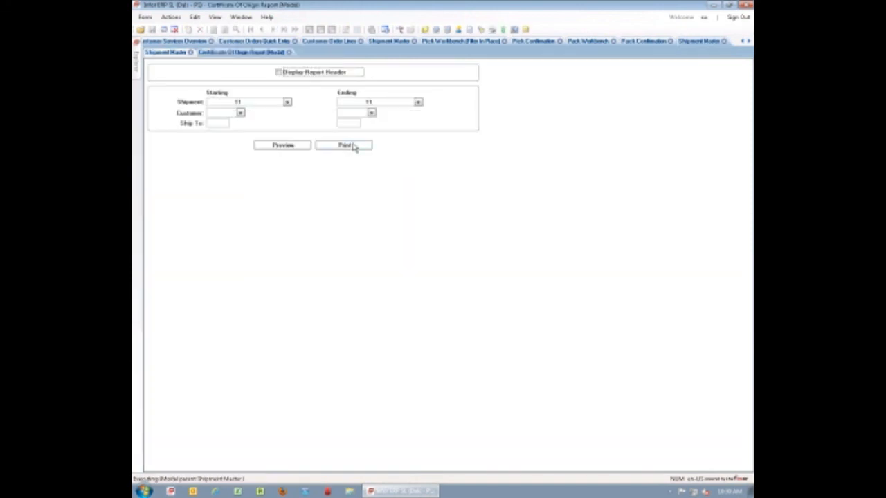
Print the certificate of origin report for shipment 11 and return to the Shipment Master
click(354, 146)
click(465, 284)
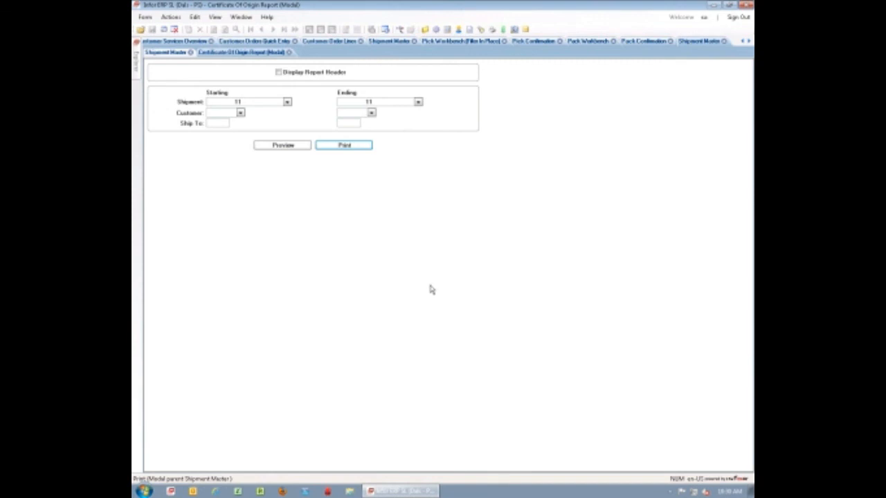
click(289, 54)
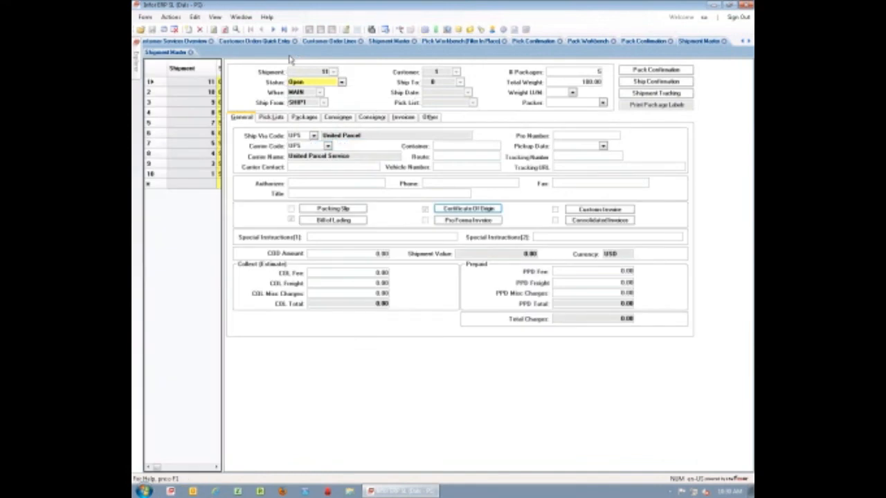
click(425, 209)
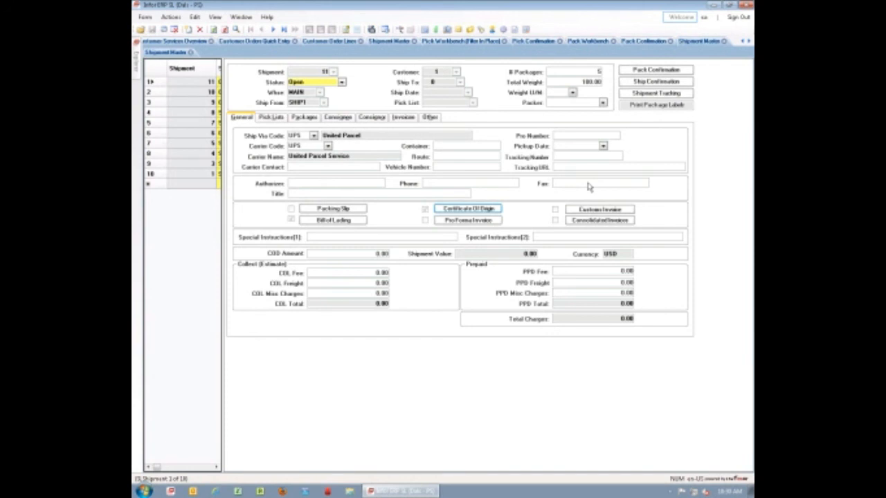
Open the sa folder of the SyteLine Report Output library from the desktop and view the pick list report PickList_Dals_2953.pdf
key(super+d)
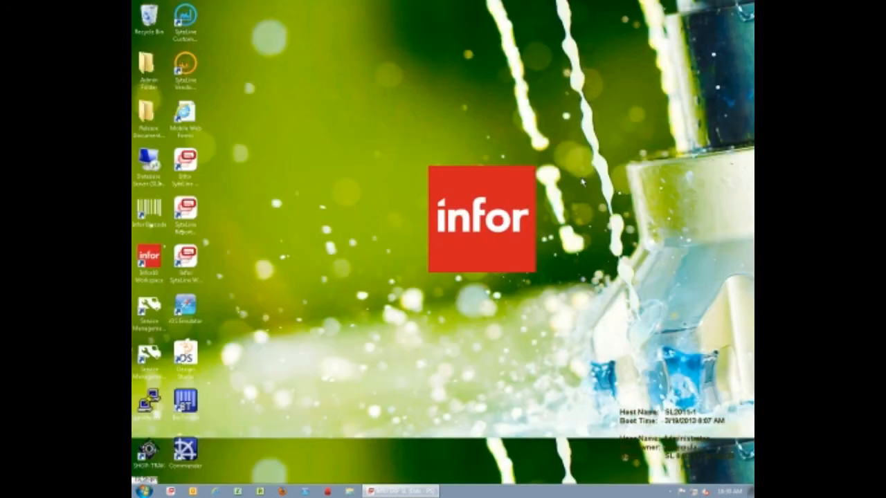
double_click(185, 209)
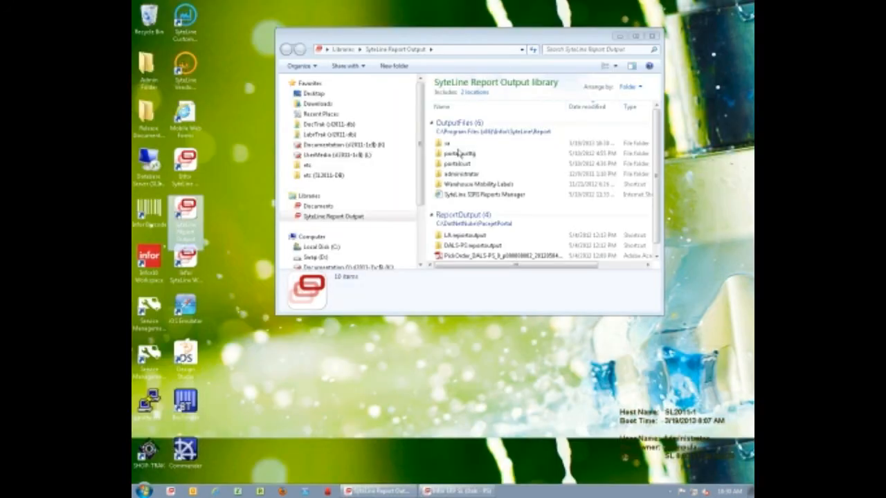
double_click(454, 144)
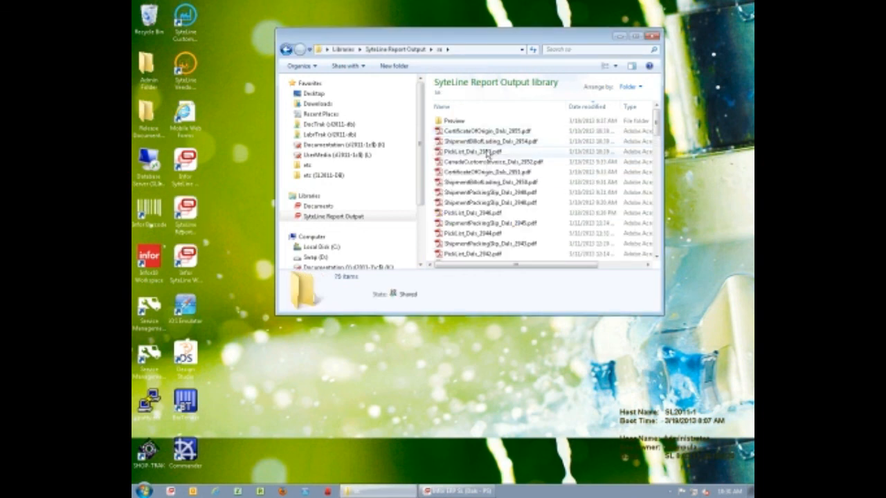
click(479, 153)
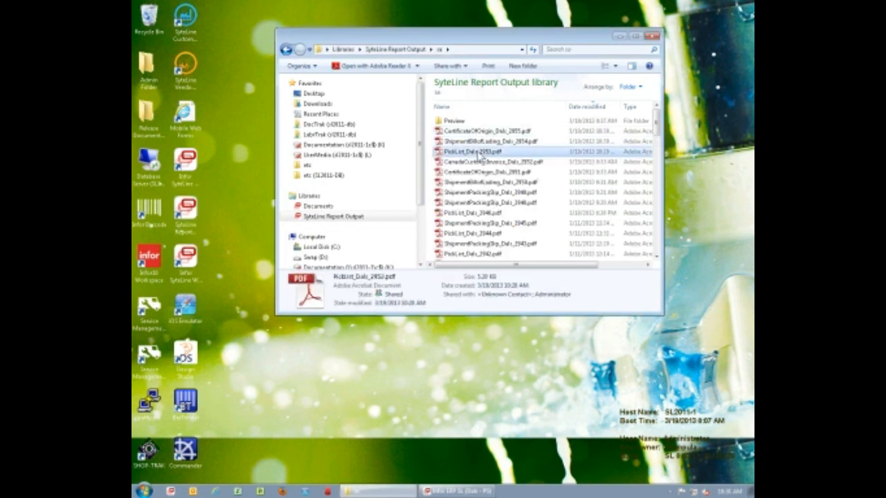
double_click(479, 152)
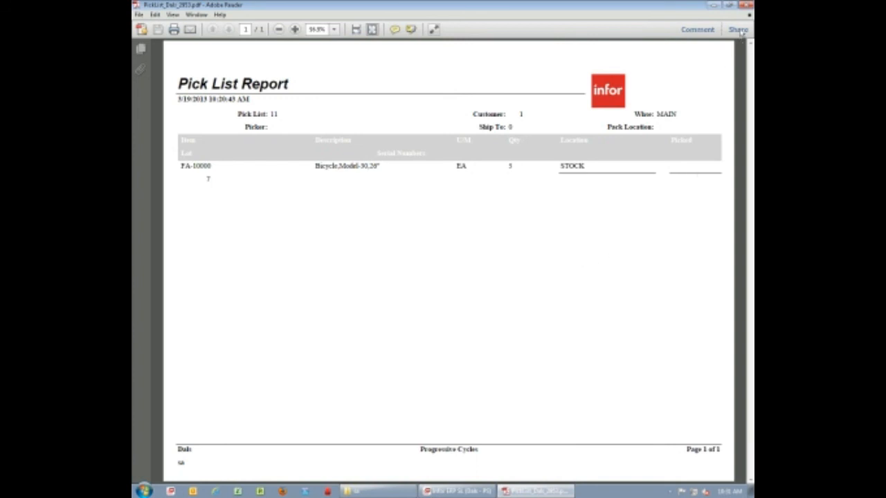
click(748, 8)
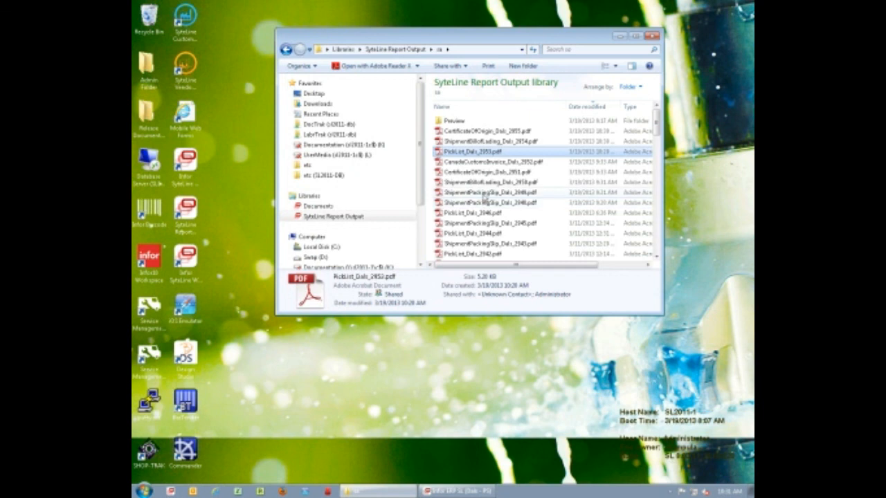
View the shipment packing slip report ShipmentPackingSlip_Dals_2949.pdf down to its item line and close it
double_click(484, 193)
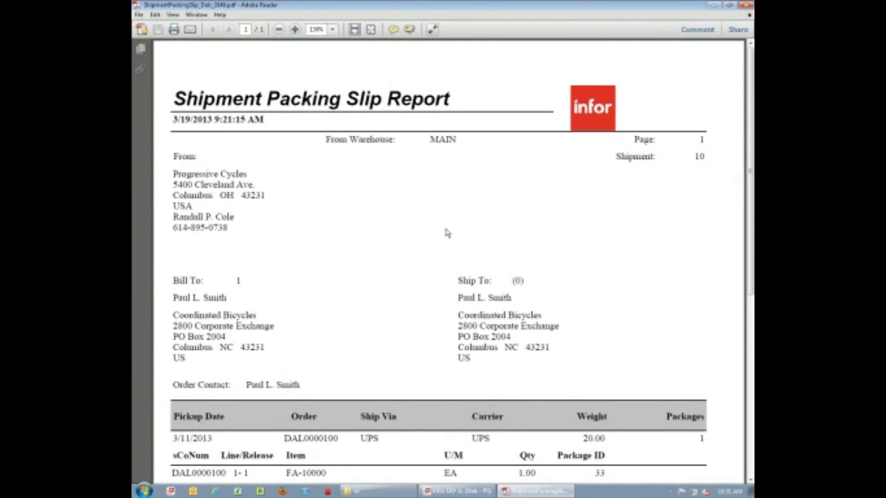
scroll(446, 233, down, 1)
scroll(376, 282, down, 1)
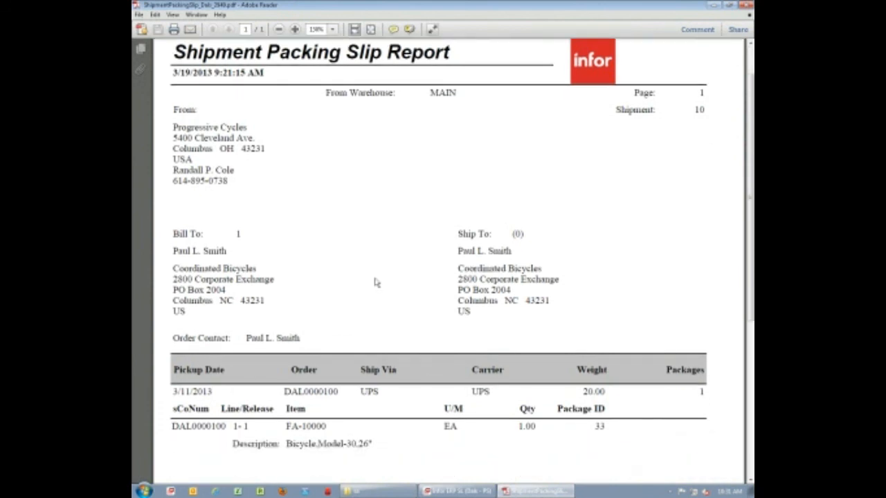
scroll(376, 282, down, 1)
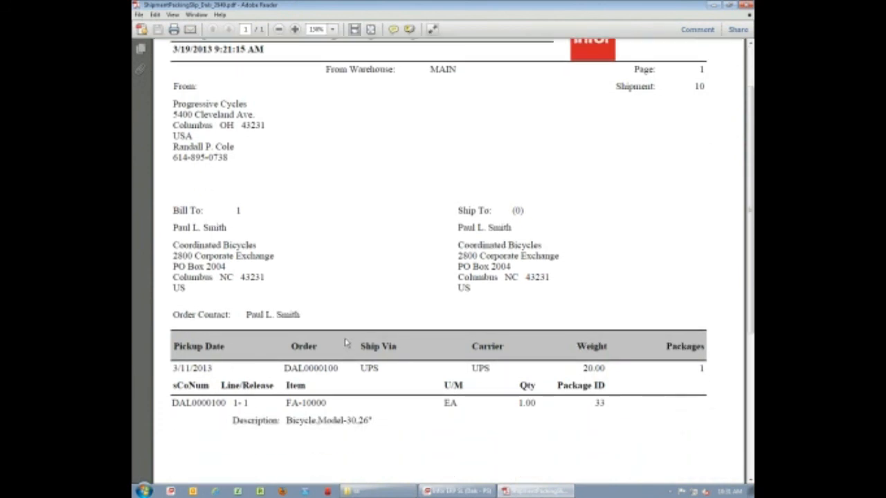
scroll(375, 374, down, 3)
scroll(380, 386, down, 1)
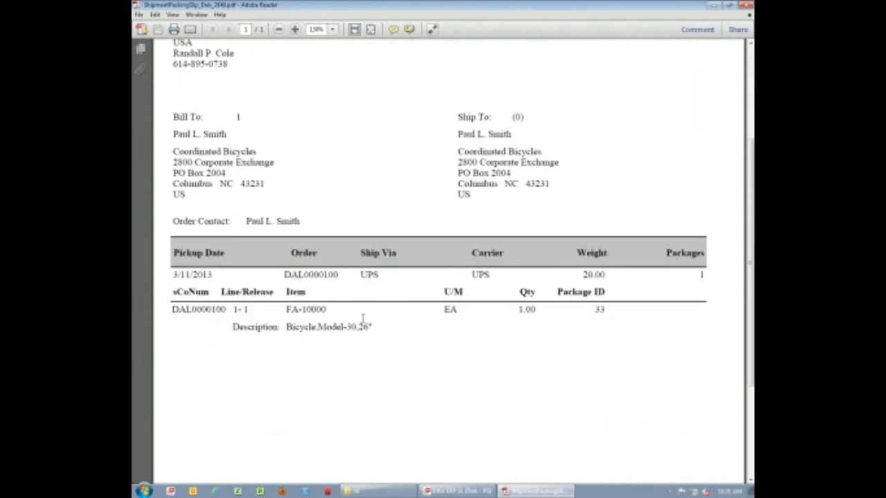
scroll(363, 318, down, 3)
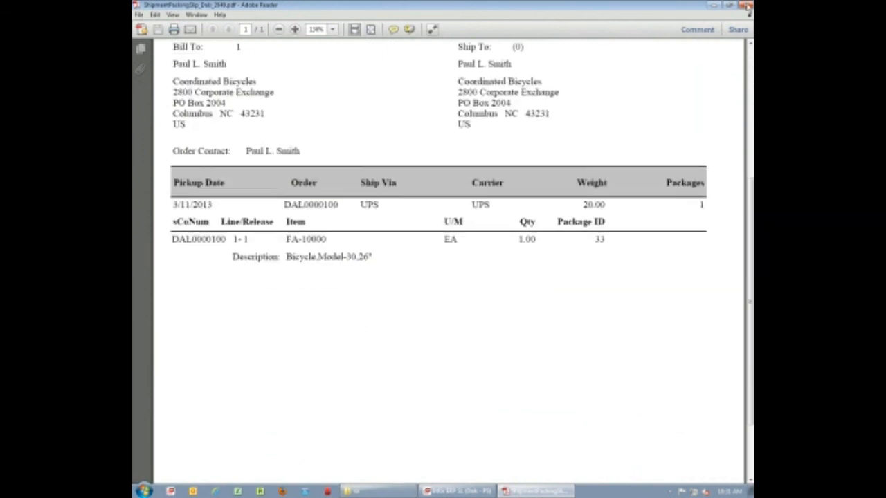
click(749, 5)
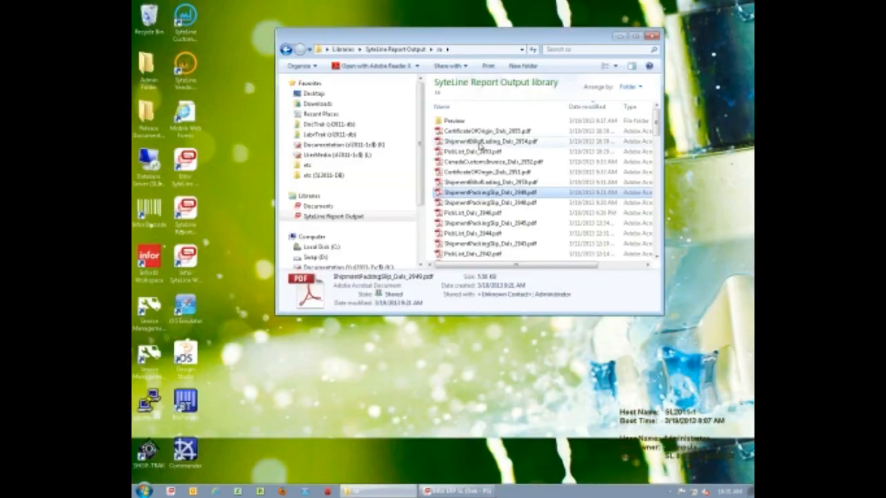
View ShipmentBillofLading_Dals_2954.pdf and CertificateOfOrigin_Dals_2955.pdf, closing the reports and their folder
click(483, 142)
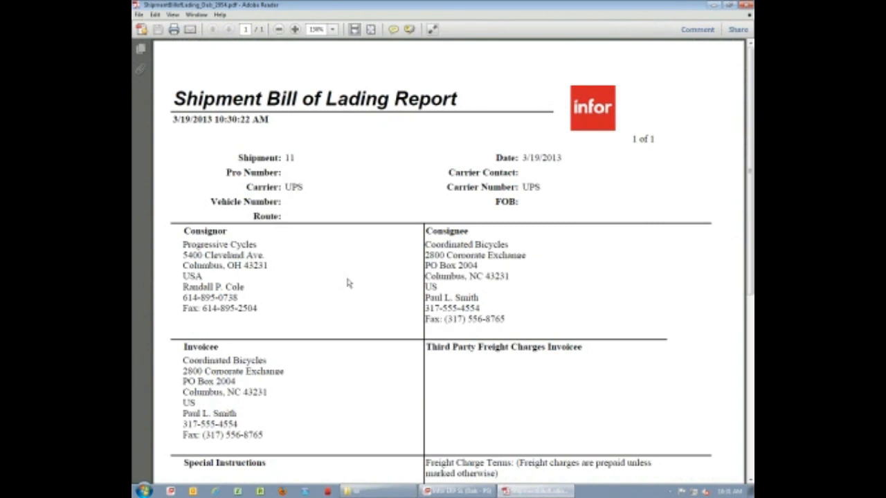
scroll(349, 283, down, 1)
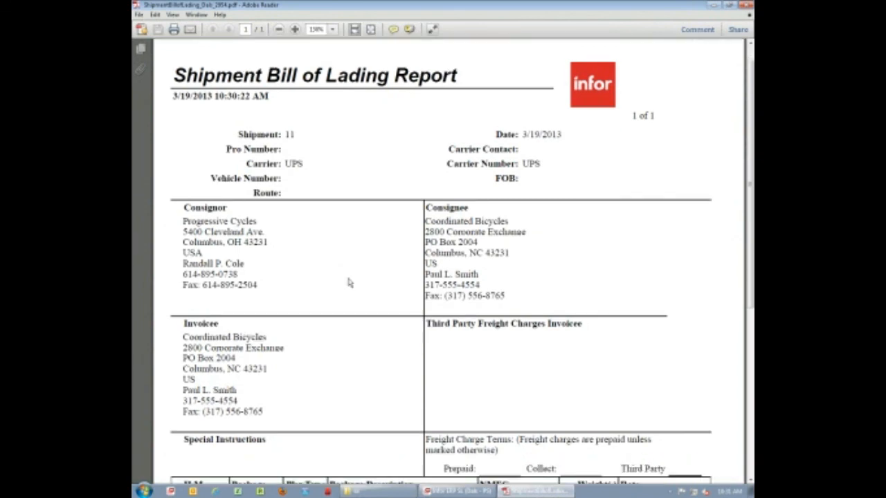
scroll(349, 283, down, 1)
scroll(372, 273, down, 1)
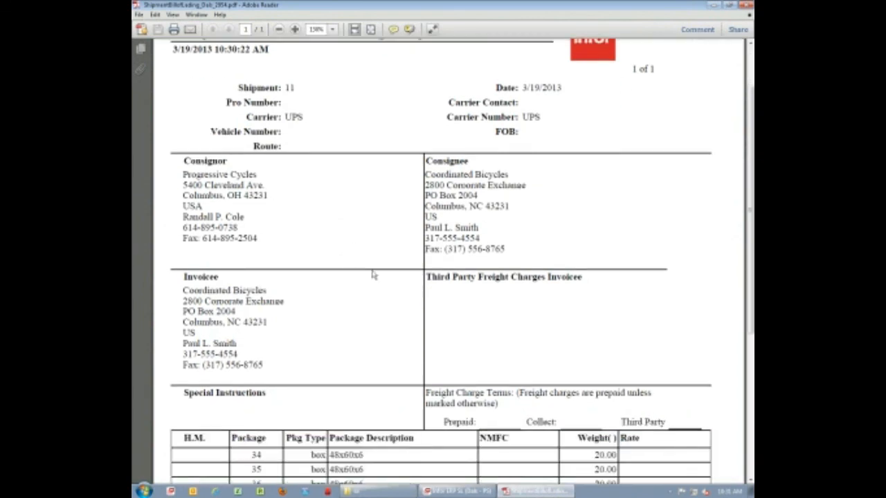
scroll(375, 277, down, 1)
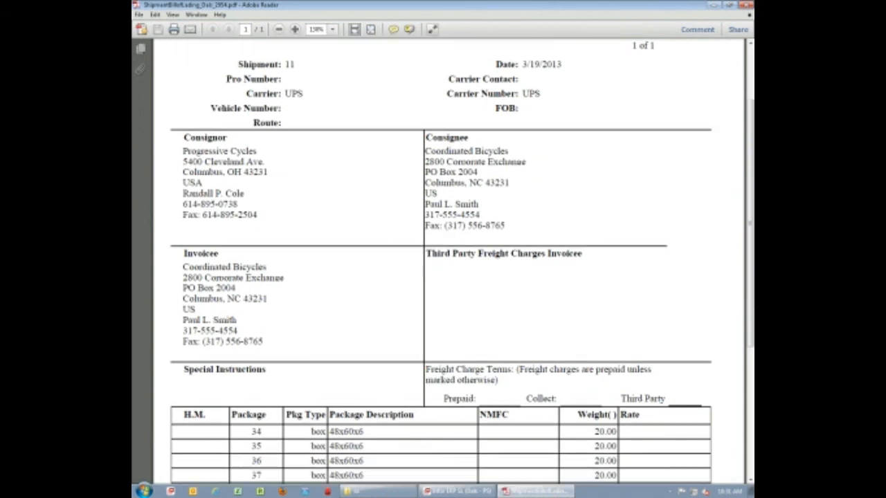
click(746, 6)
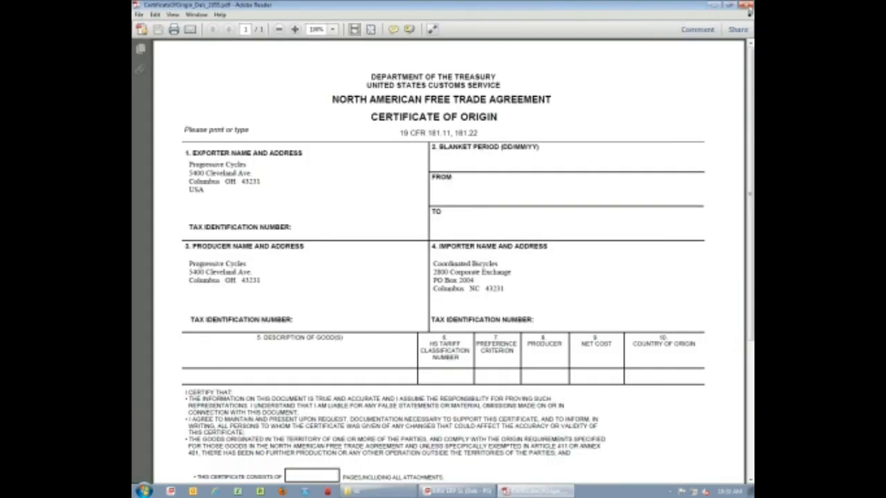
click(747, 5)
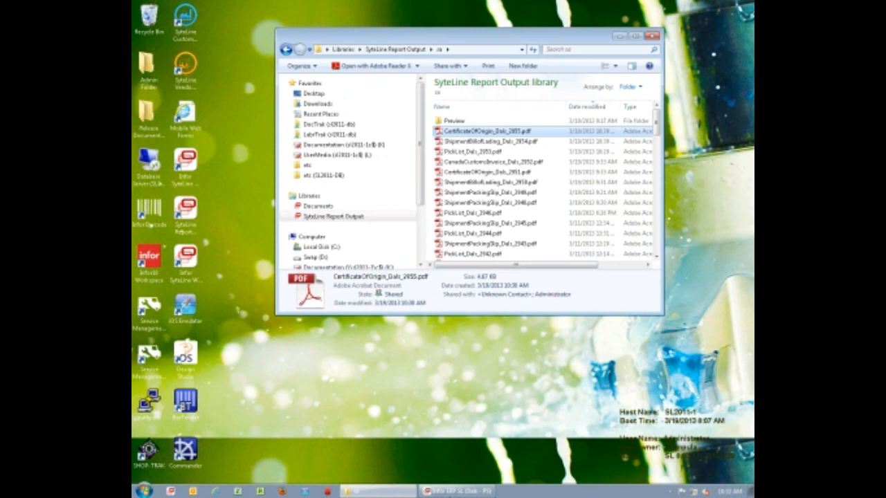
click(652, 36)
Switch back to Infor ERP SL, set shipment 11's status to Ready To Ship and save the record
click(434, 492)
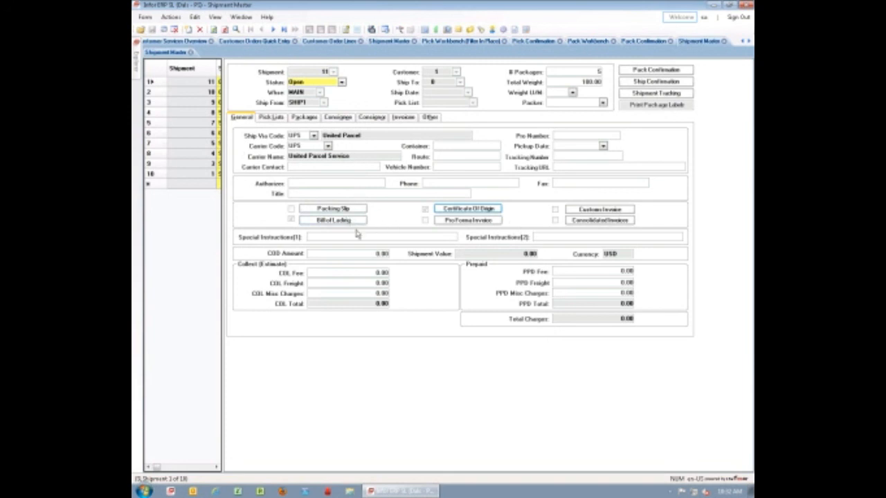
click(342, 83)
click(322, 101)
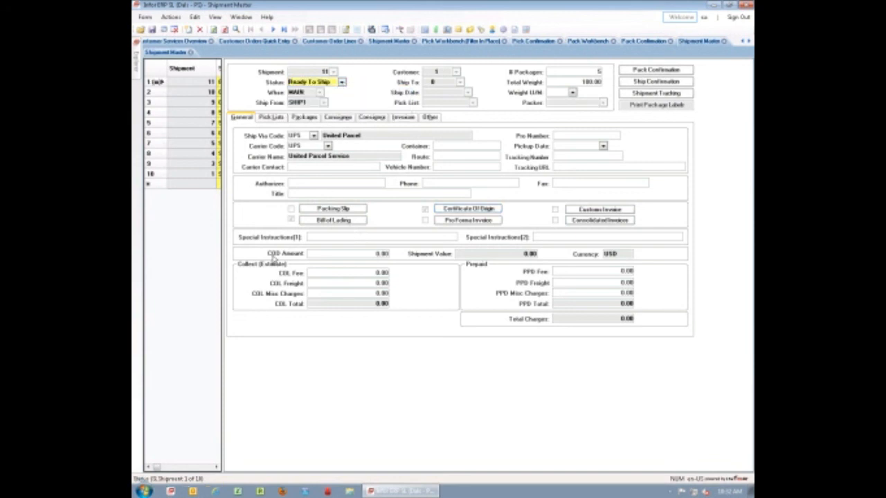
click(152, 30)
Open Ship Confirmation from the Pick / Pack / Ship process flow and ship shipment 11
click(189, 41)
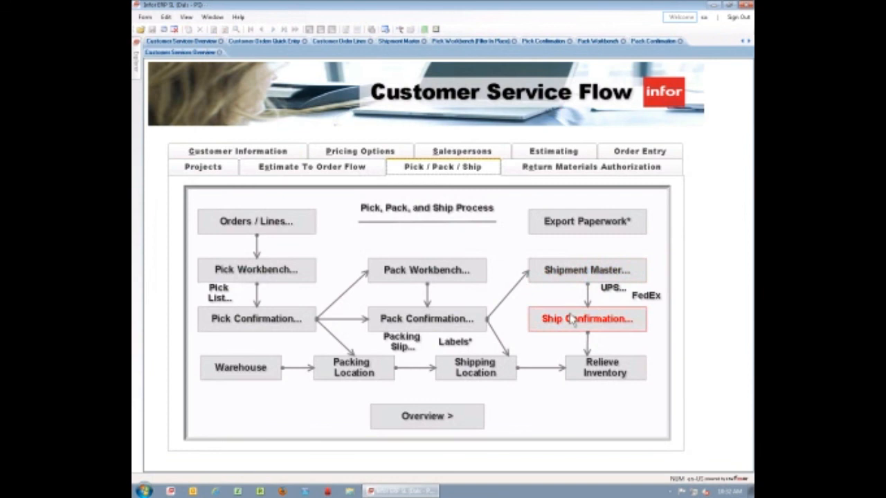
click(571, 320)
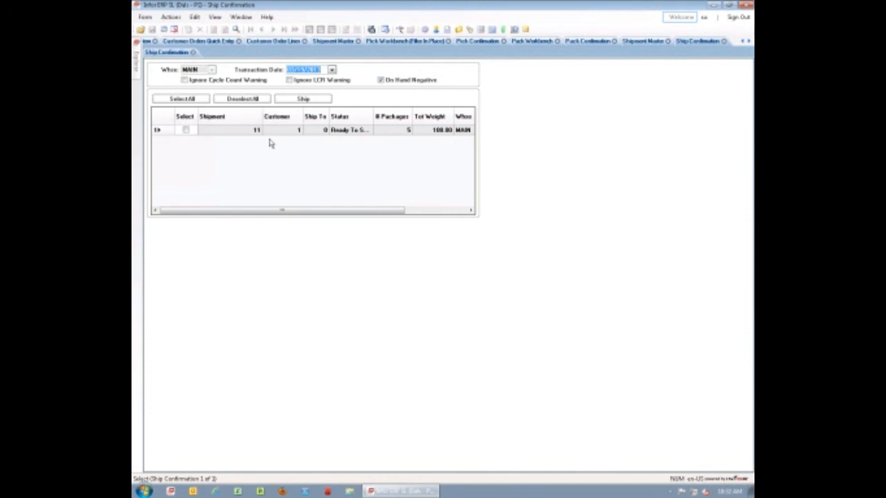
click(185, 133)
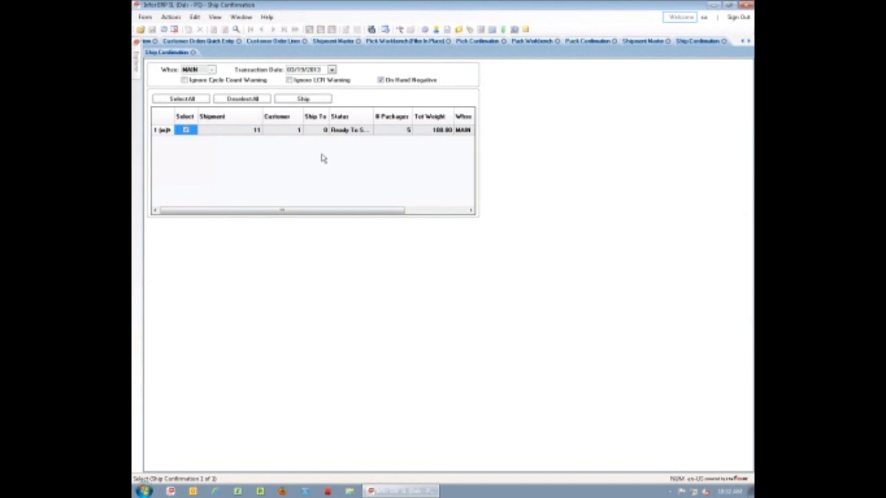
click(306, 101)
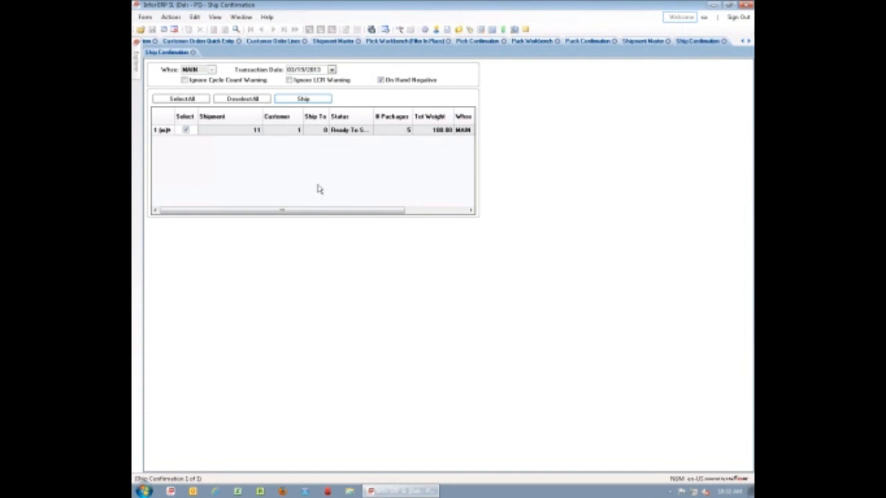
click(493, 284)
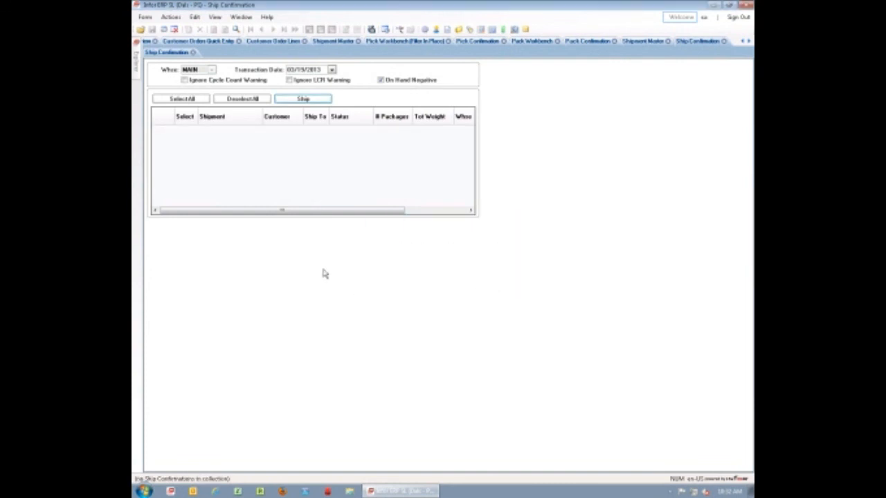
Close the Ship Confirmation form and open shipment 10 in Shipment Master from the Pick / Pack / Ship process flow
click(724, 42)
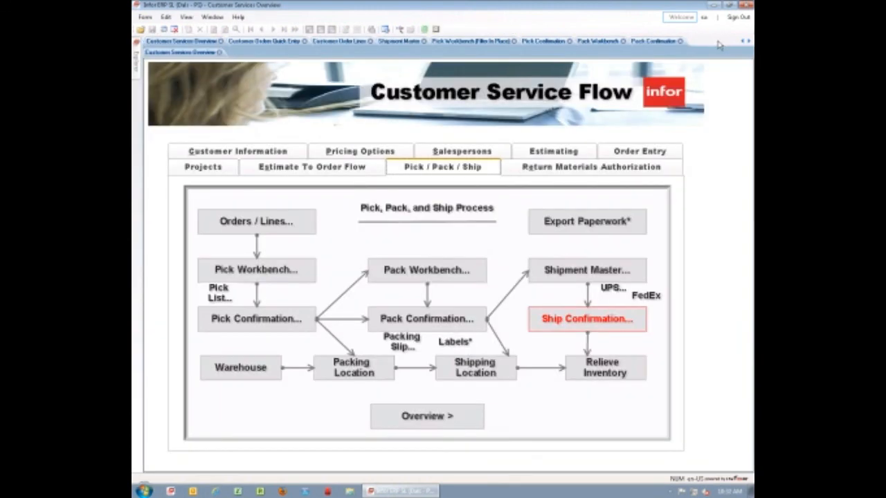
click(603, 271)
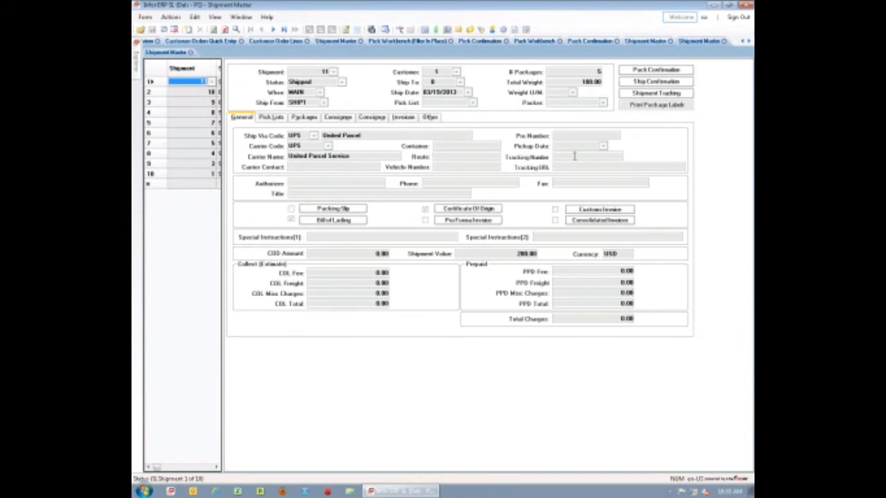
click(159, 93)
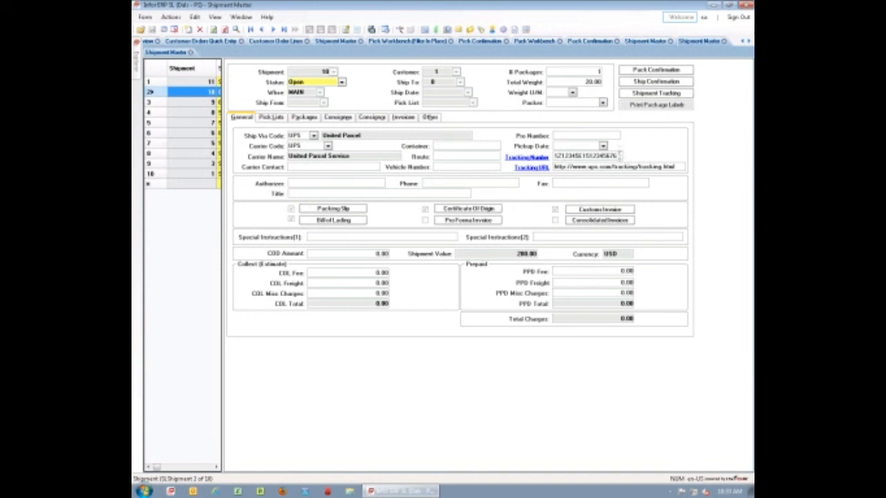
Follow shipment 10's tracking number link to the UPS site, track the pasted number and close the browser
click(530, 159)
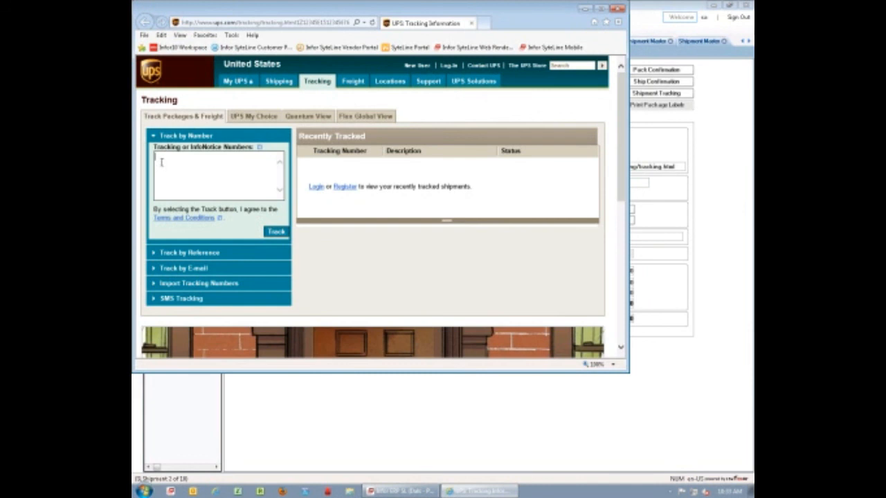
key(ctrl+v)
click(276, 233)
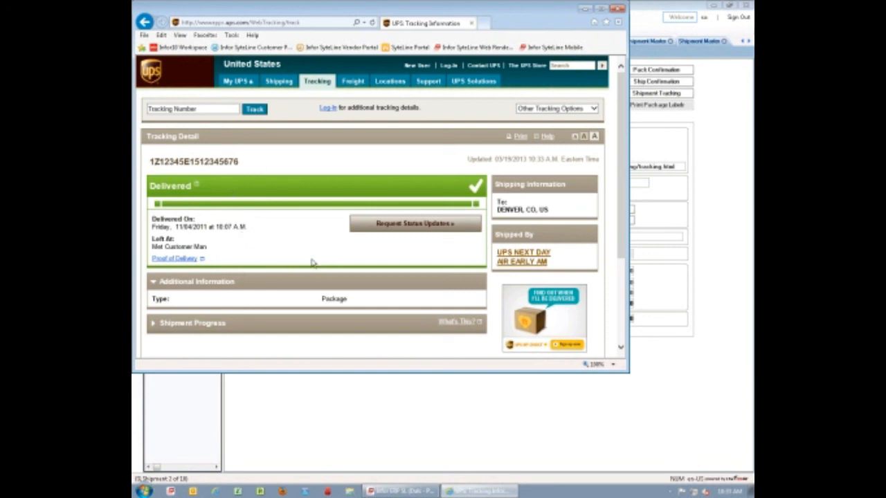
click(620, 9)
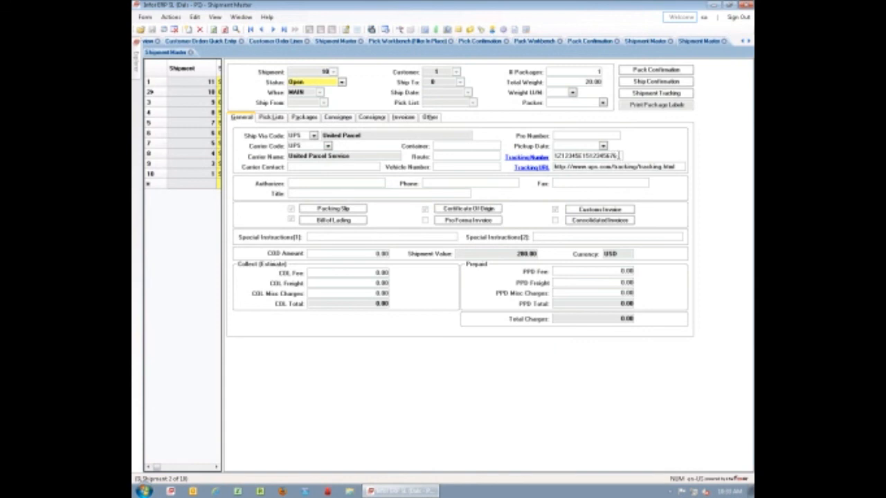
Close both open Shipment Master forms, declining to save the form definition for ShipmentMaster
drag(619, 155, 552, 157)
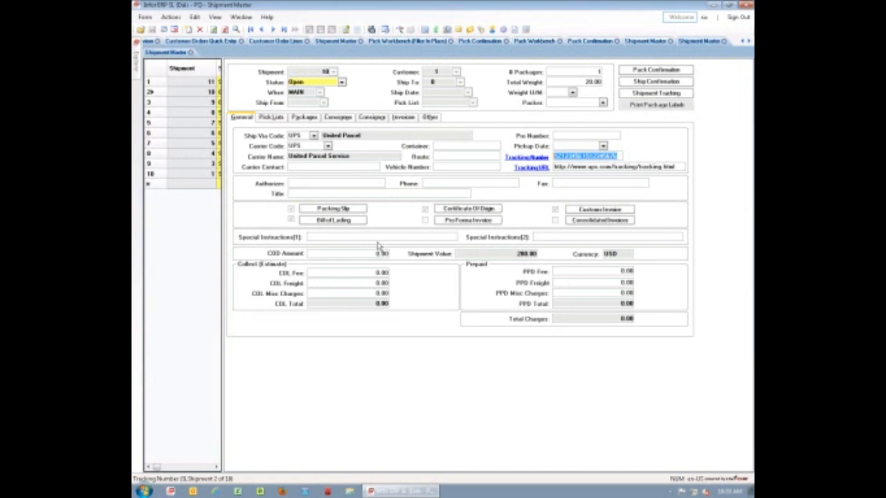
click(725, 43)
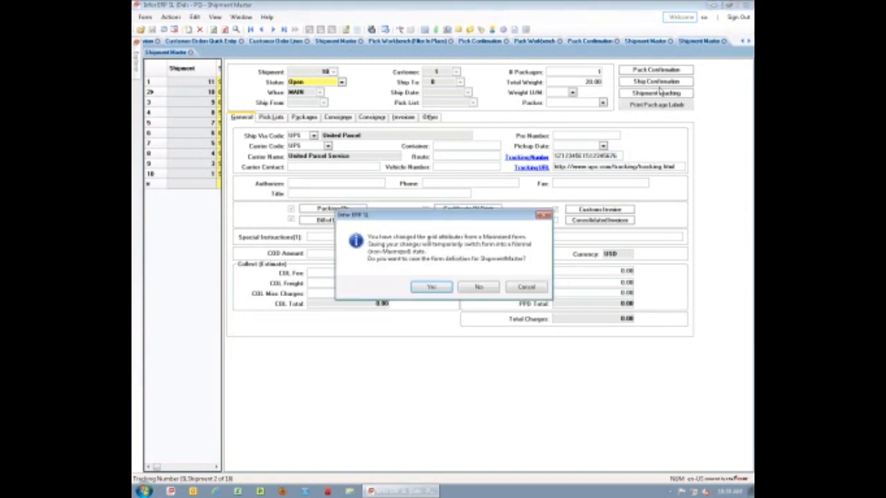
click(482, 291)
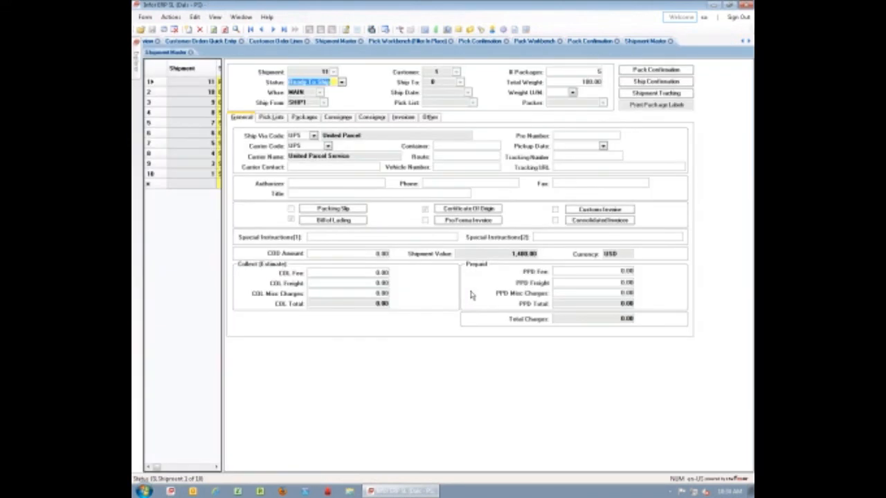
click(671, 42)
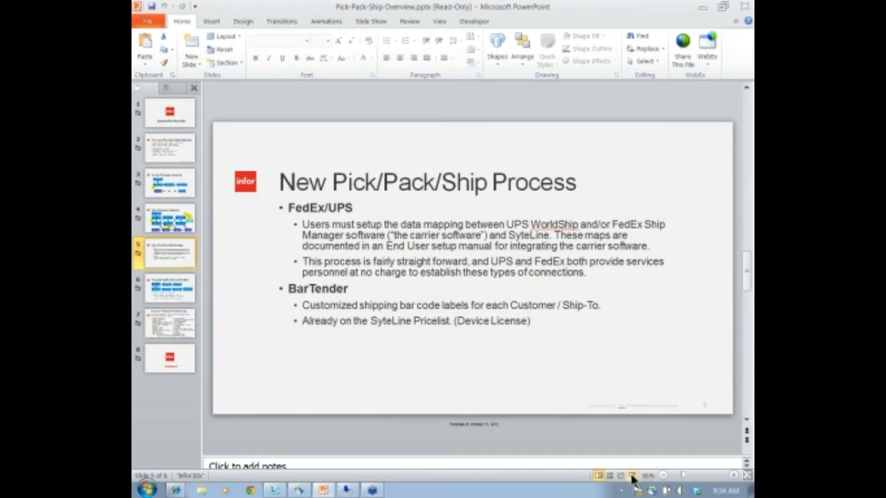
In PowerPoint, start the Pick-Pack-Ship Overview.pptx slide show from the slide covering FedEx/UPS and BarTender
click(632, 475)
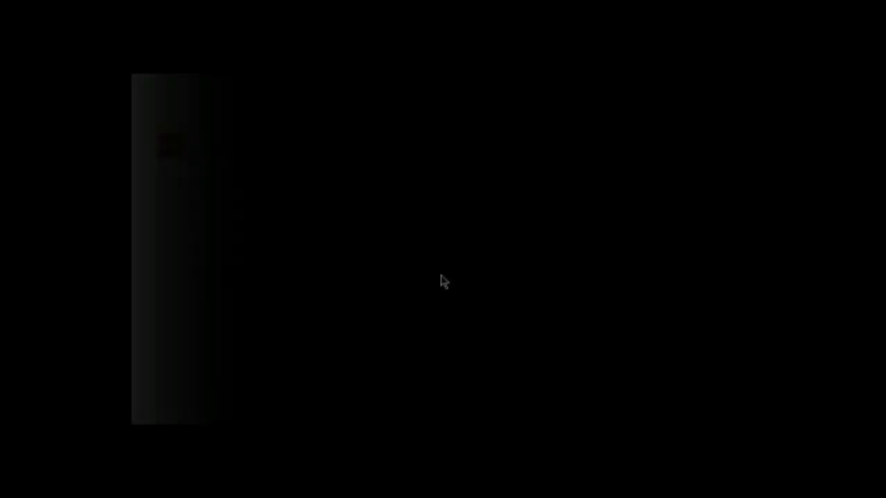